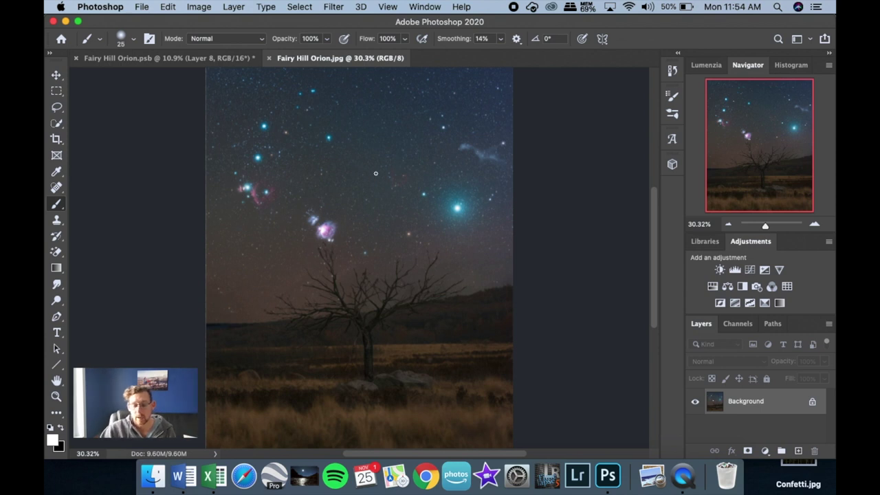
Switch to Fairy Hill Orion.psb, zoom in and pan toward the Orion nebula stars, then fit on screen.
click(193, 60)
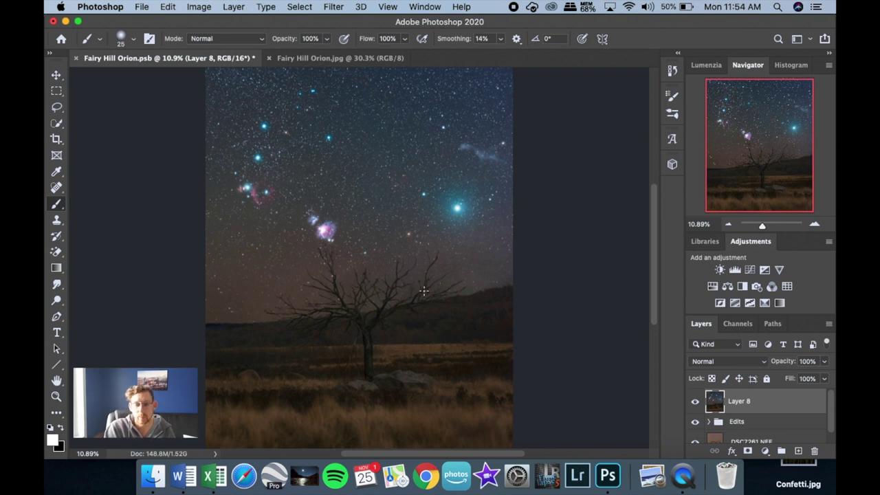
key(super+equal)
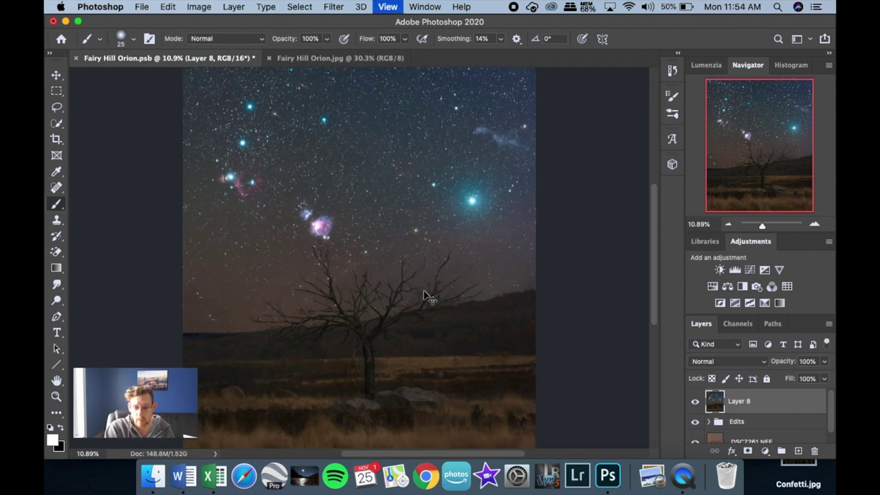
key(super+equal)
key(super+equal)
key(super+equal)
key(super+equal)
key(super+equal)
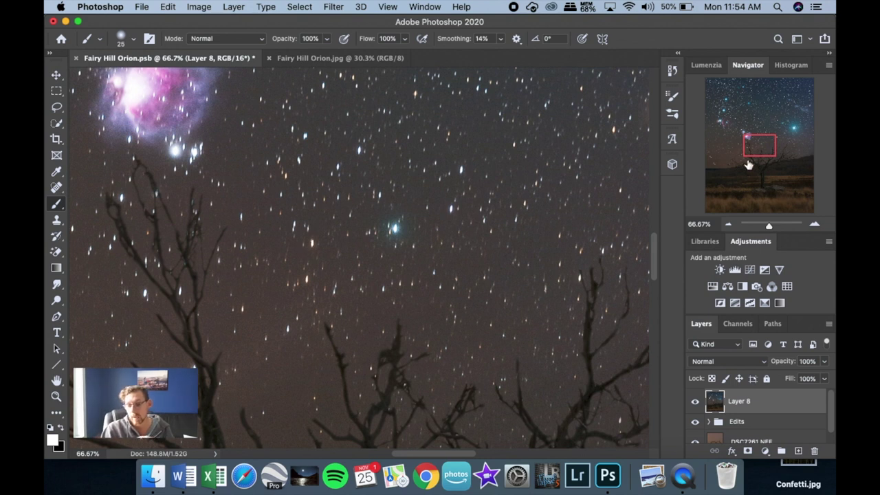
drag(760, 147, 747, 115)
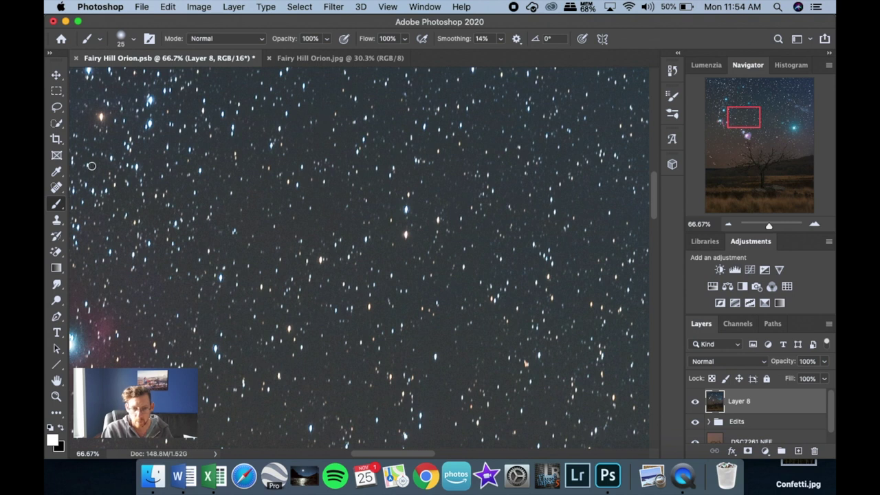
mouse_move(740, 120)
mouse_down()
mouse_move(723, 130)
mouse_move(752, 130)
mouse_up()
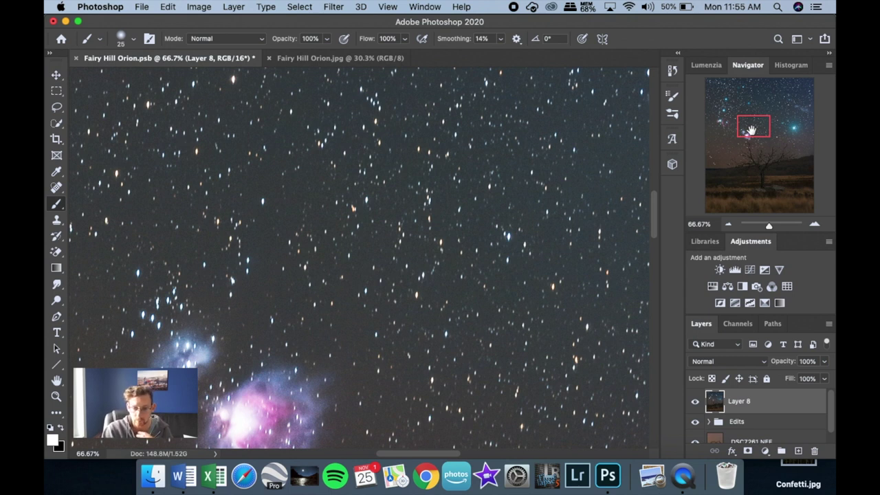
key(super+0)
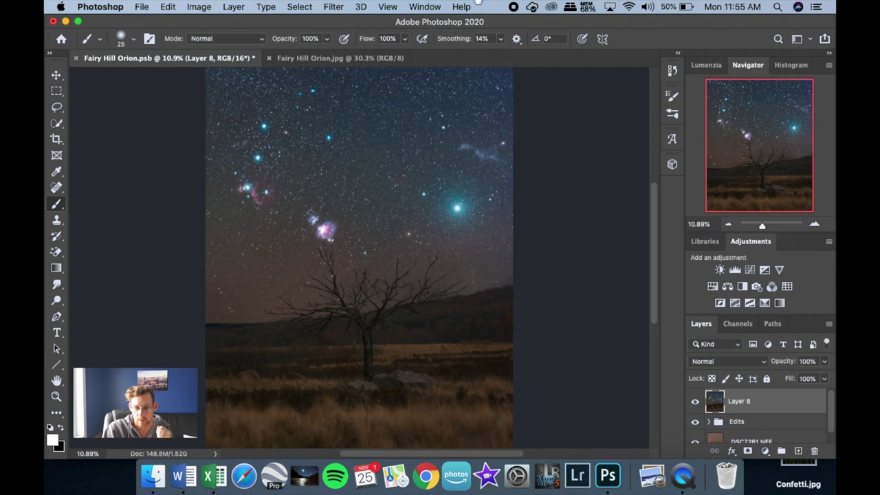
Open Select > Color Range on the stars and settle Fuzziness at 95 after trying 200.
click(301, 6)
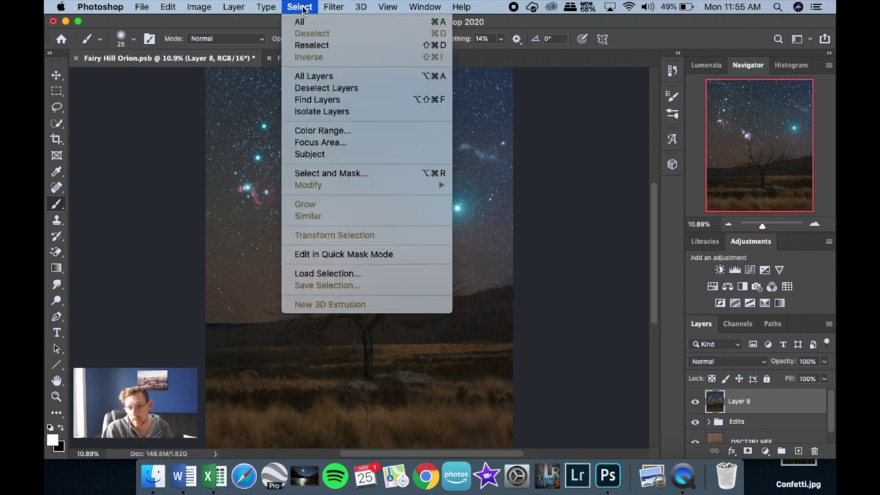
click(345, 134)
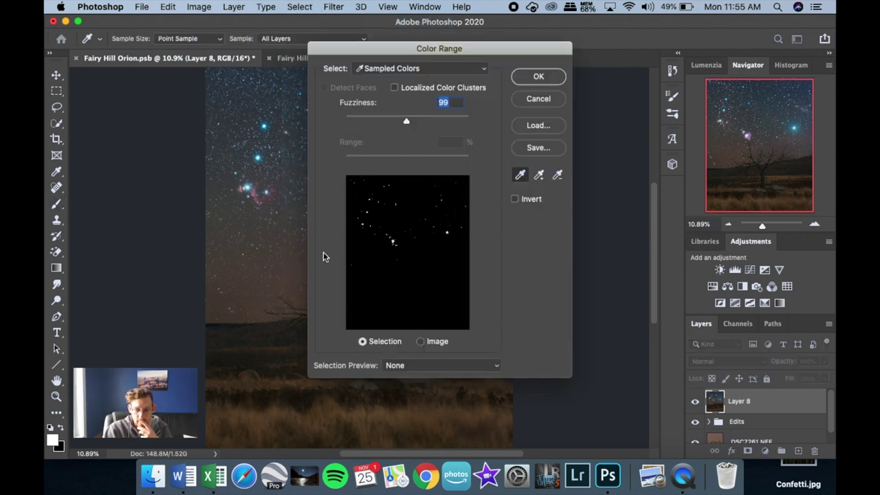
key(super+plus)
key(super)
key(super+plus)
key(super+plus)
key(super+plus)
key(super+plus)
key(super+plus)
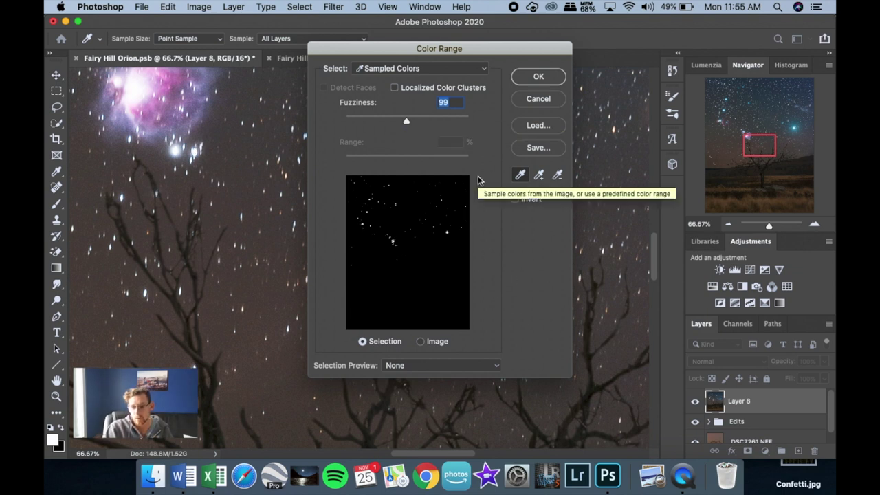
drag(406, 122, 480, 122)
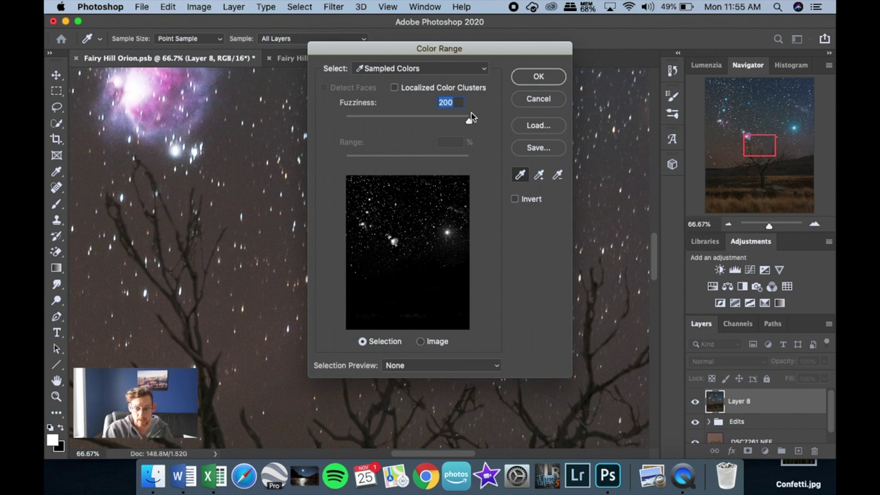
drag(469, 121, 404, 116)
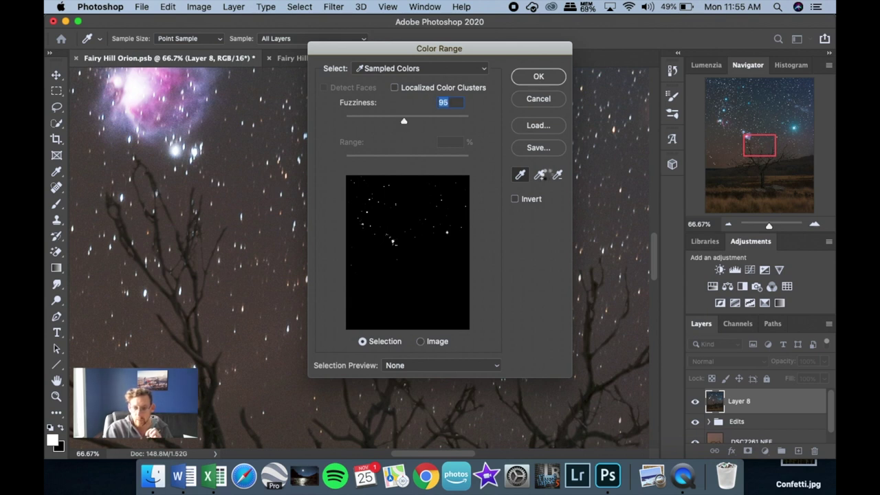
Confirm the star selection, zoom to 200% and shrink the brush to 9 pixels.
key(Return)
key(b)
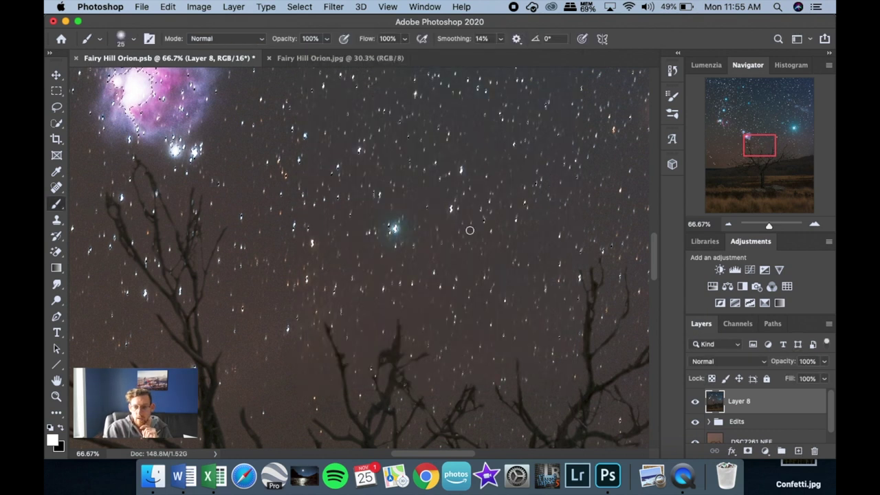
key(super+1)
key(super+equal)
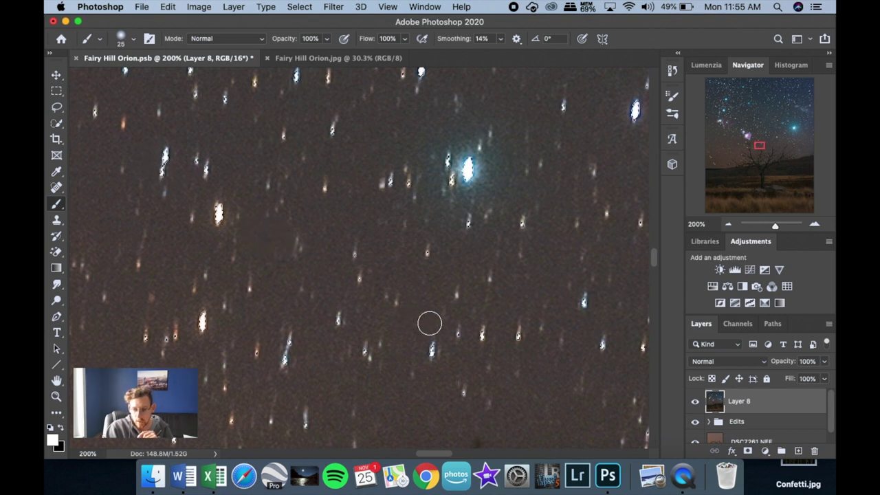
key(bracketleft)
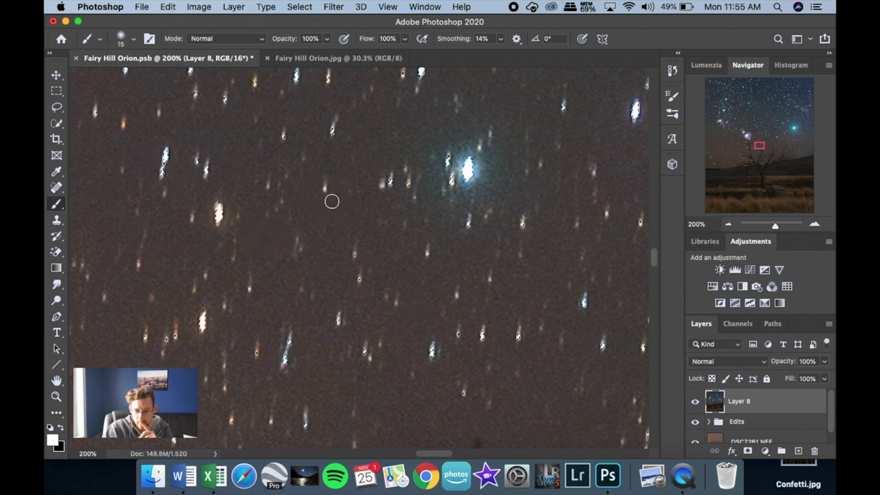
key(bracketleft)
key(bracketleft)
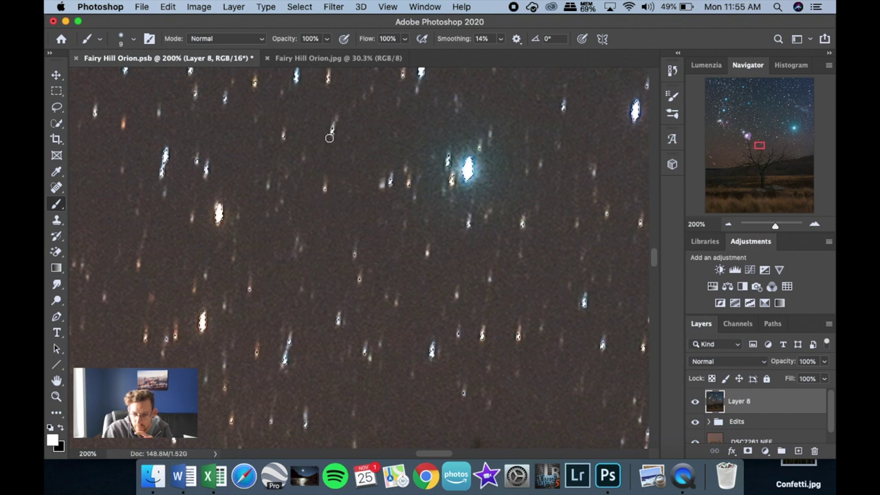
Expand the star selection by 2 pixels with Select > Modify > Expand.
click(310, 7)
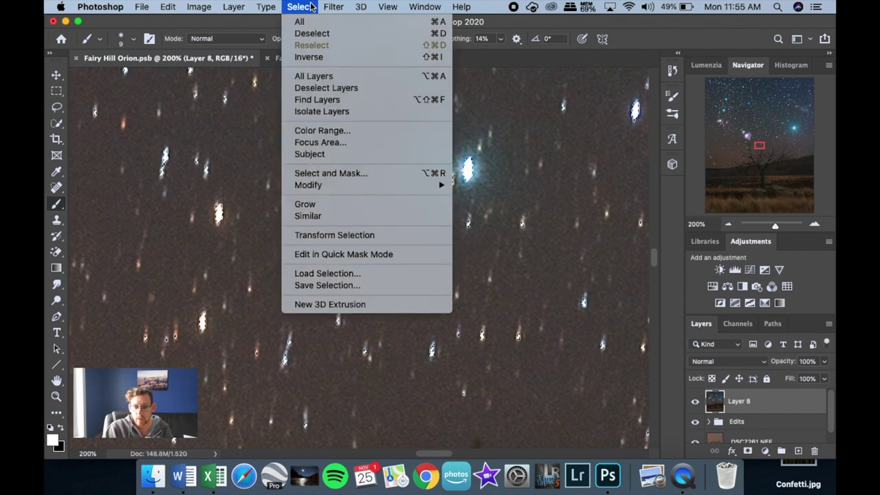
mouse_move(372, 186)
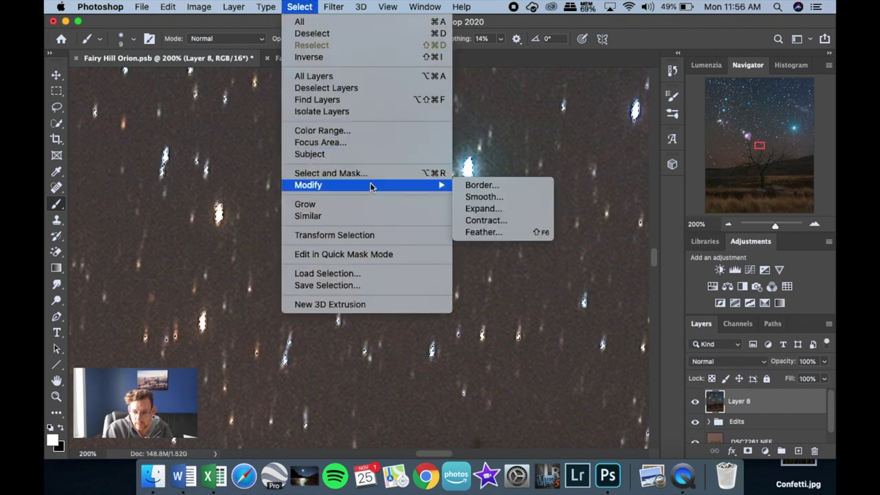
click(493, 208)
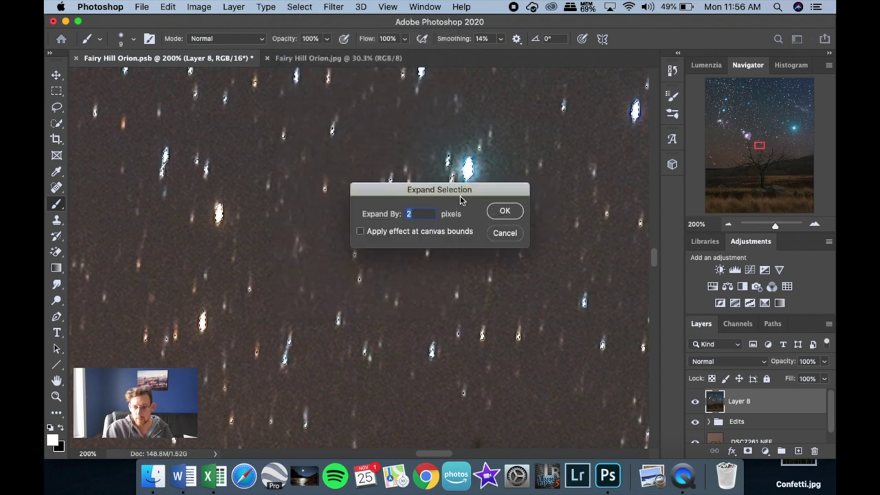
click(505, 212)
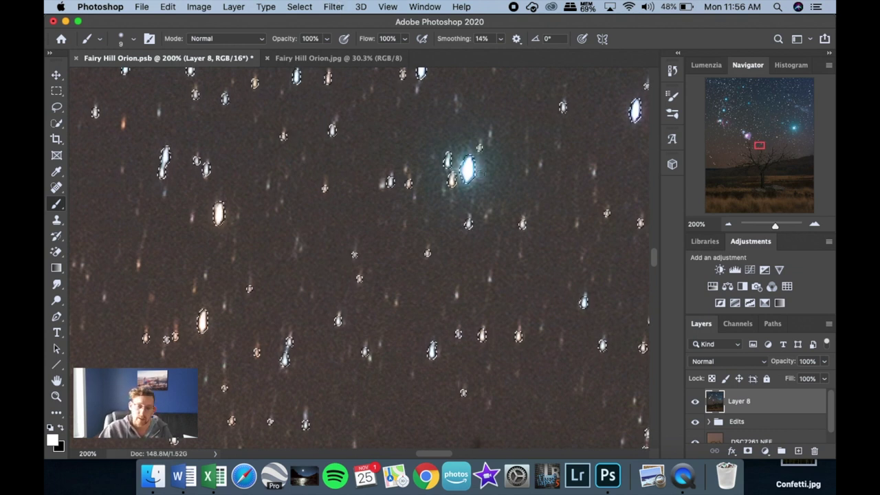
Feather the star selection with a 1-pixel radius.
click(335, 8)
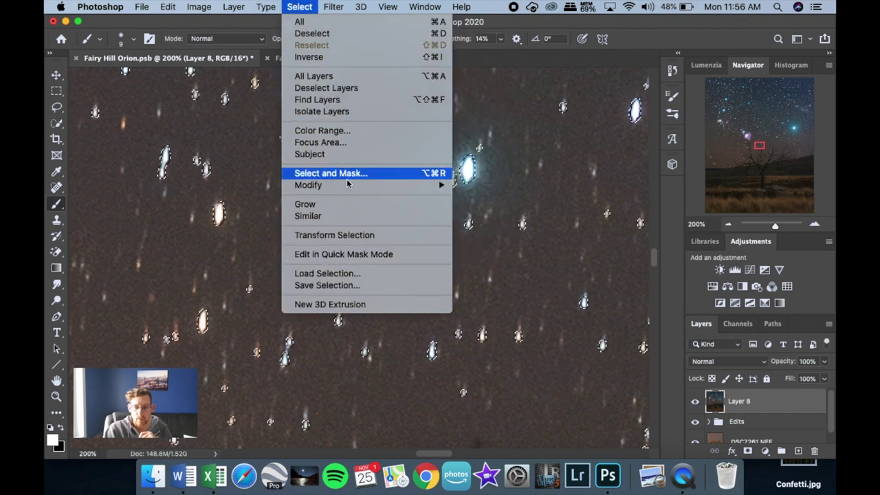
mouse_move(345, 186)
click(531, 234)
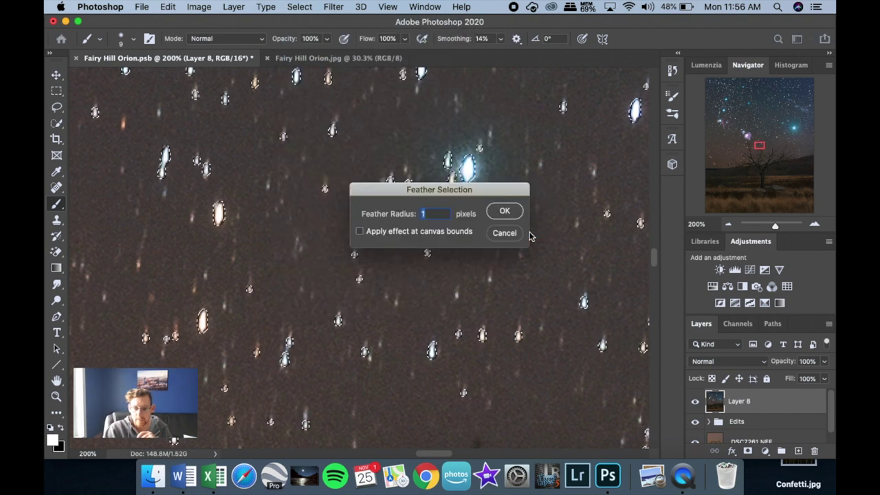
click(506, 212)
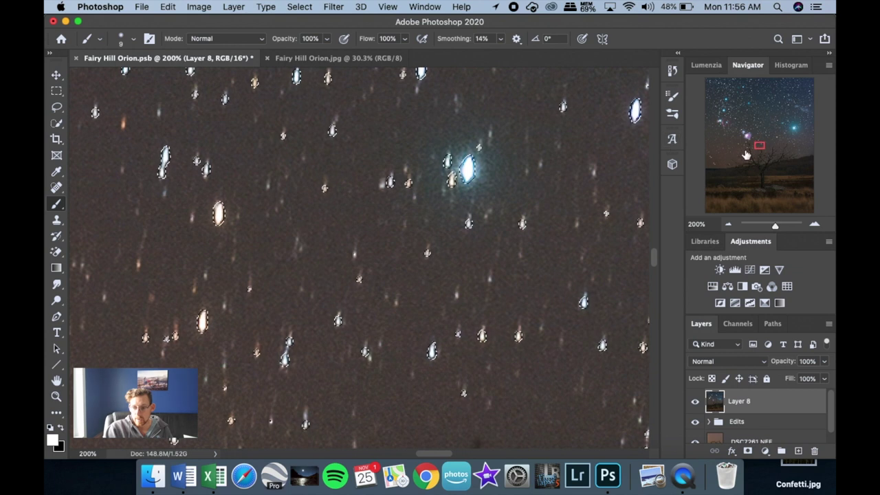
drag(754, 146, 756, 139)
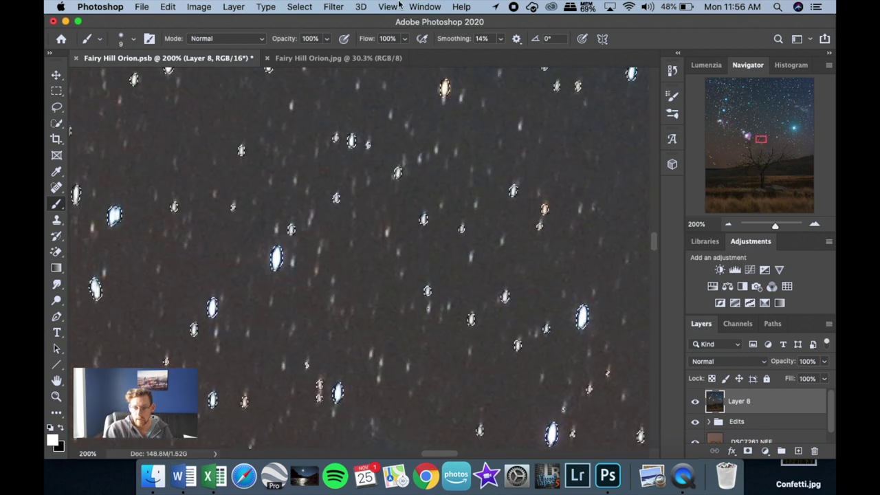
Open Filter > Other > Minimum and test radii from 0.2 to 0.8 pixels on bright stars.
click(334, 6)
mouse_move(392, 260)
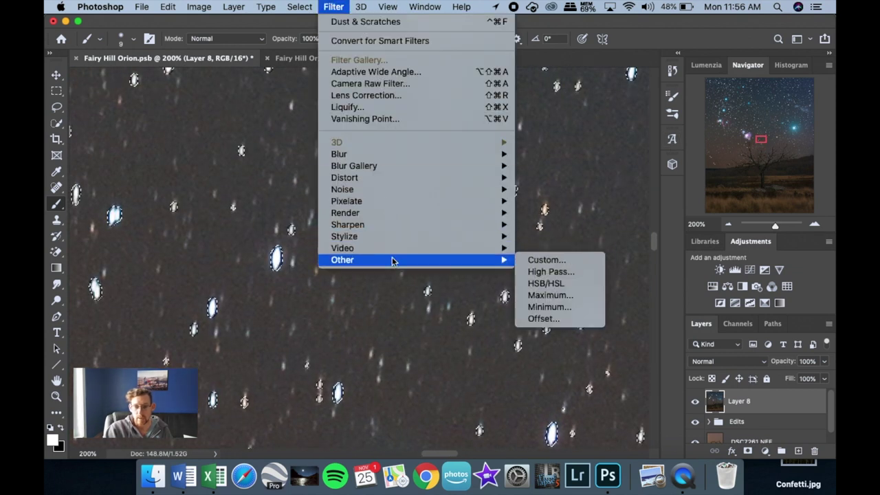
click(553, 306)
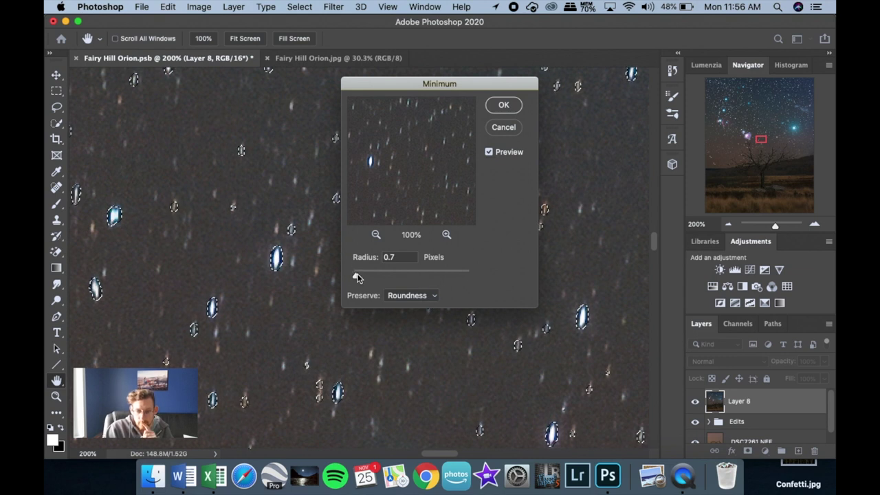
click(277, 258)
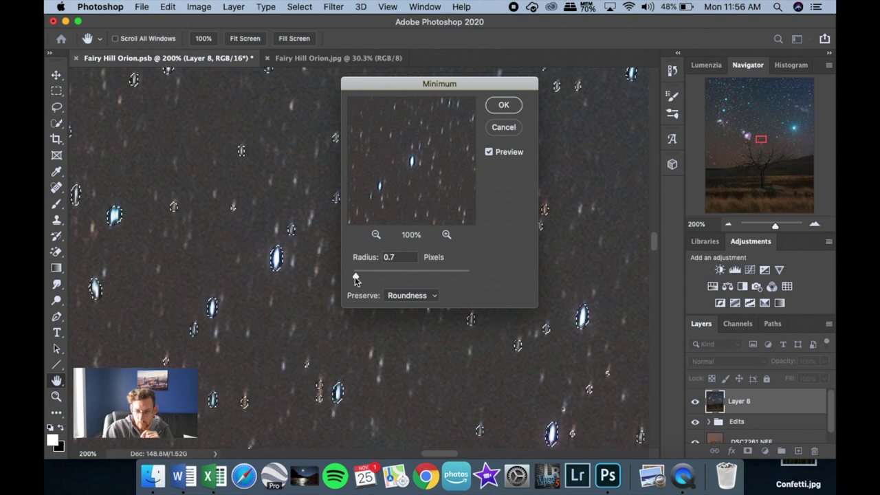
drag(356, 279, 351, 276)
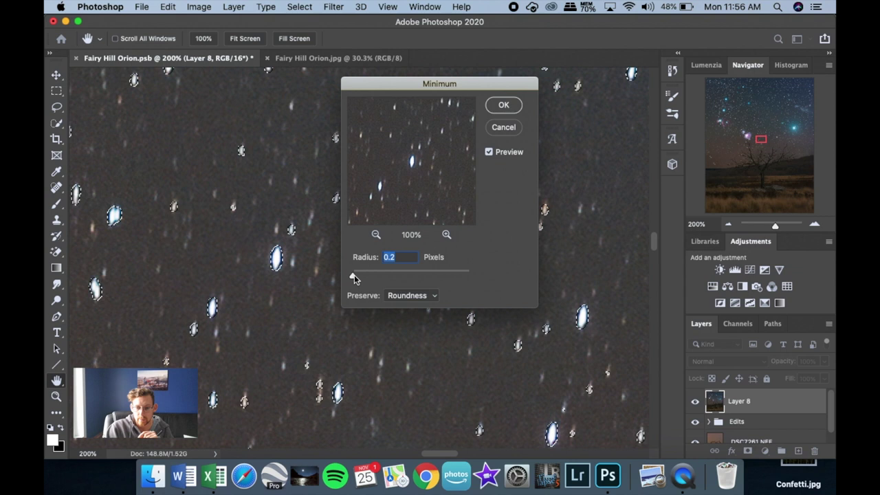
drag(353, 275, 365, 275)
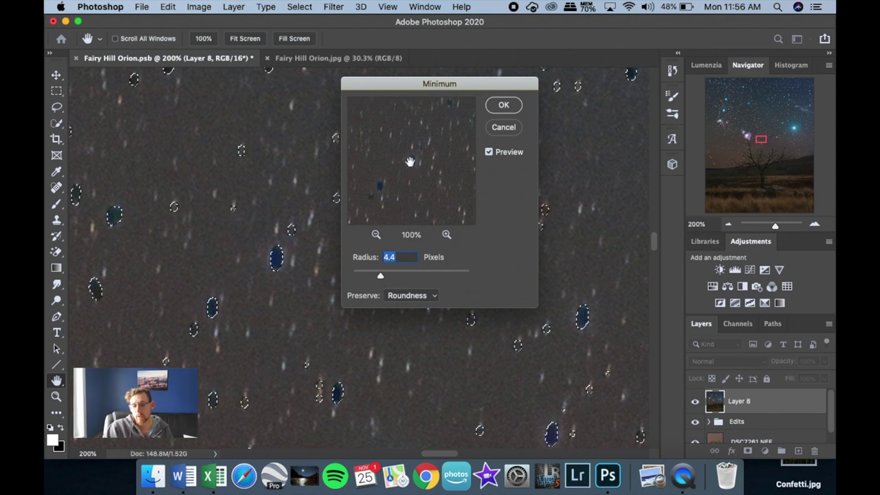
drag(383, 276, 356, 277)
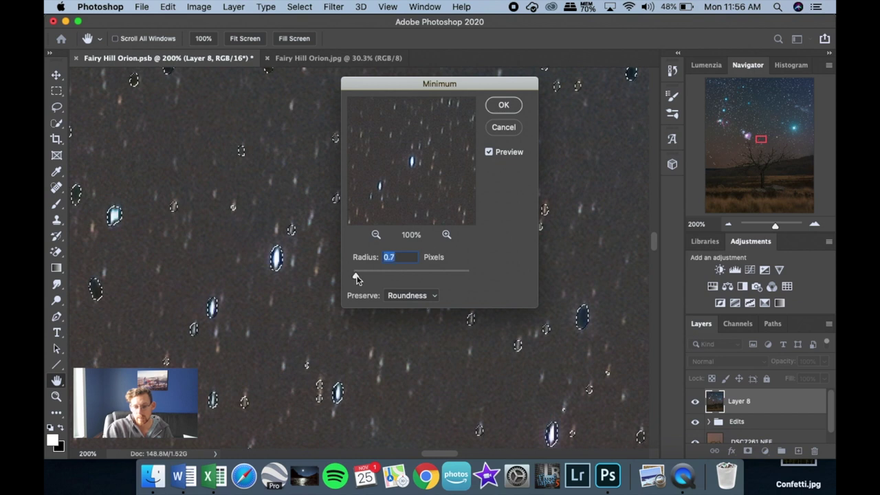
drag(356, 278, 357, 277)
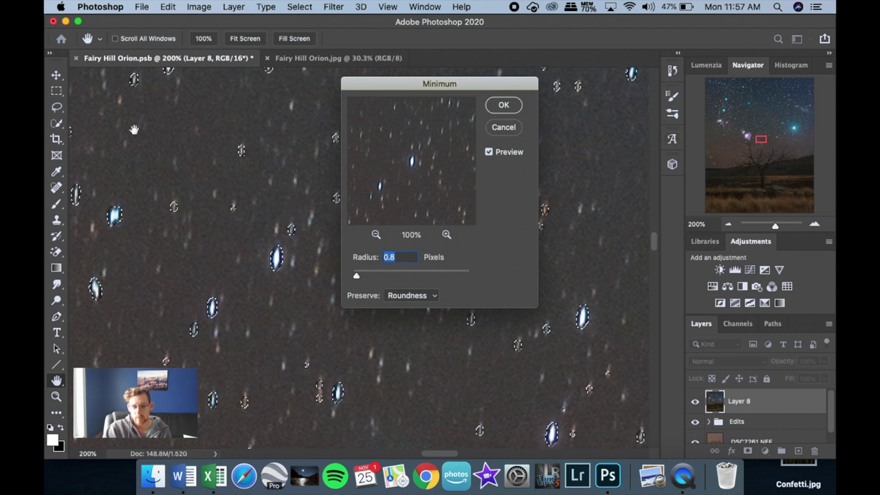
Preview the star cluster above the nebula, apply Minimum at 0.7 pixels, then deselect.
drag(134, 129, 294, 309)
drag(94, 143, 321, 305)
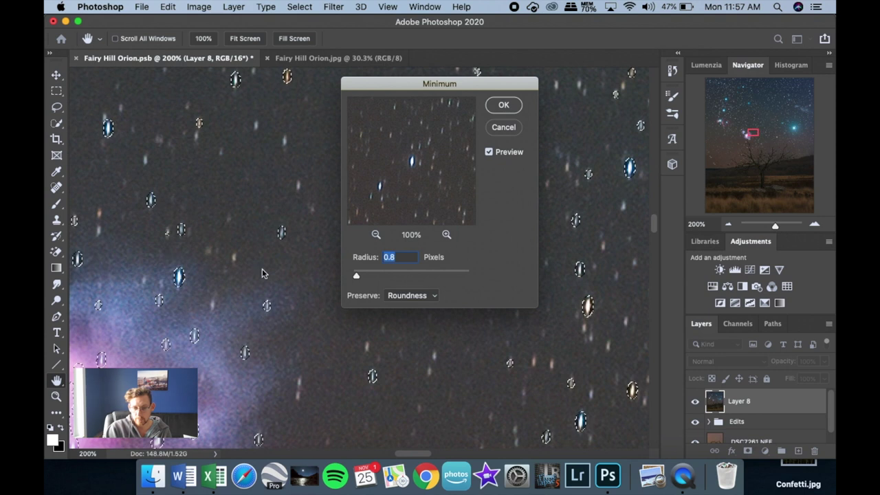
drag(261, 274, 364, 226)
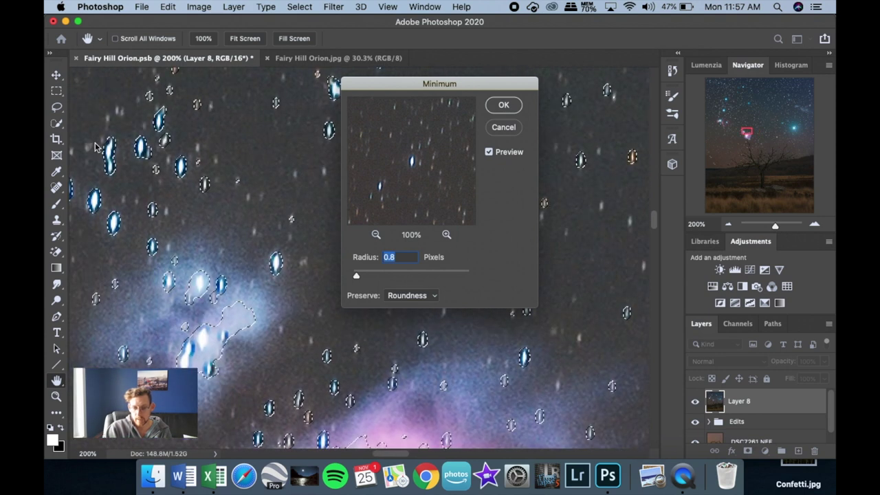
drag(94, 143, 247, 269)
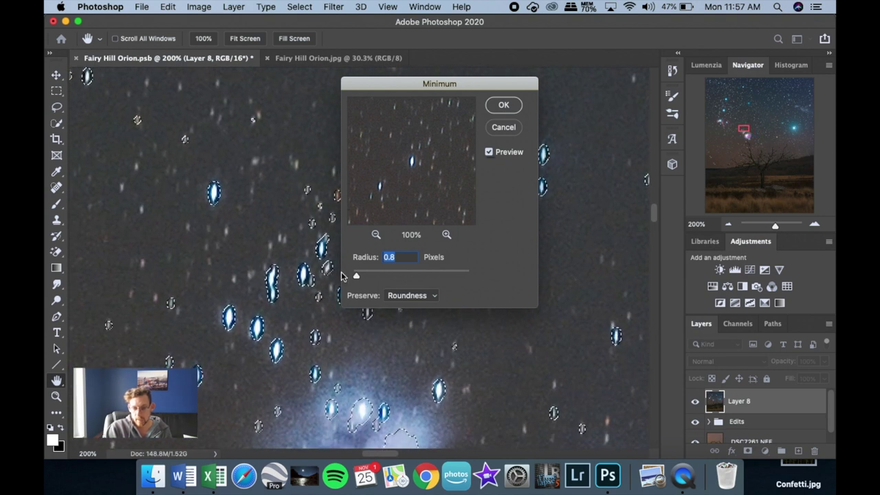
click(272, 280)
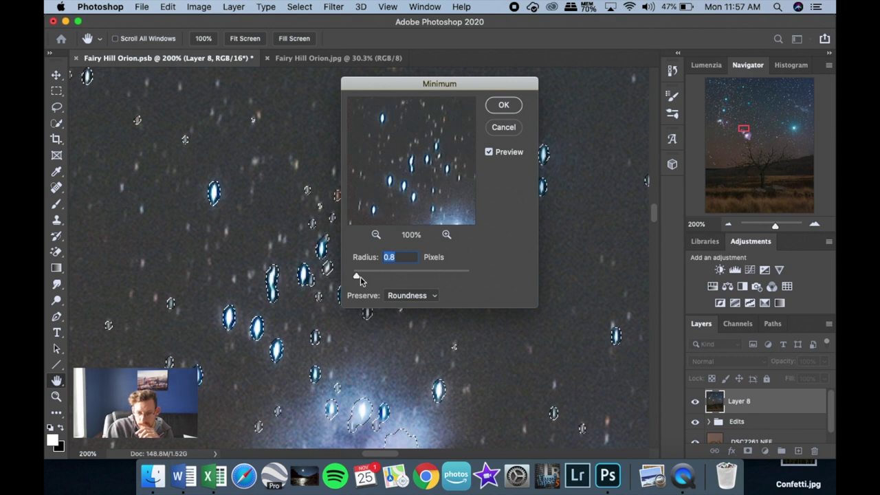
drag(360, 280, 355, 277)
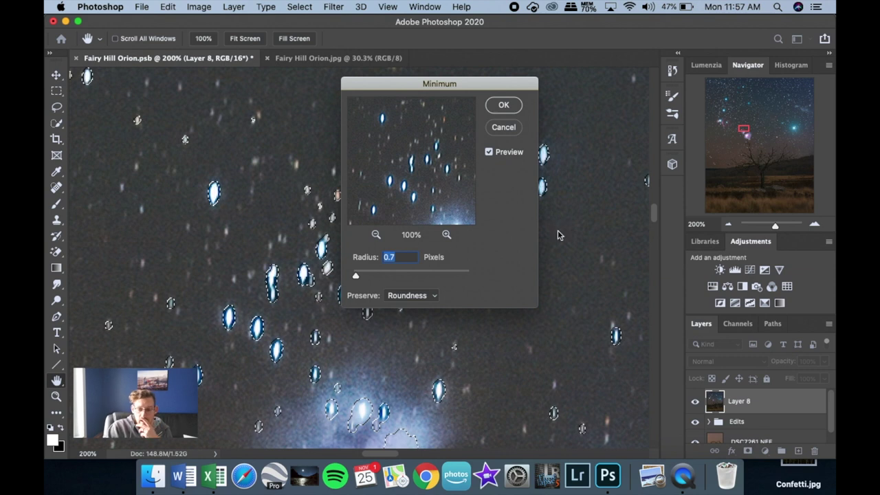
key(Return)
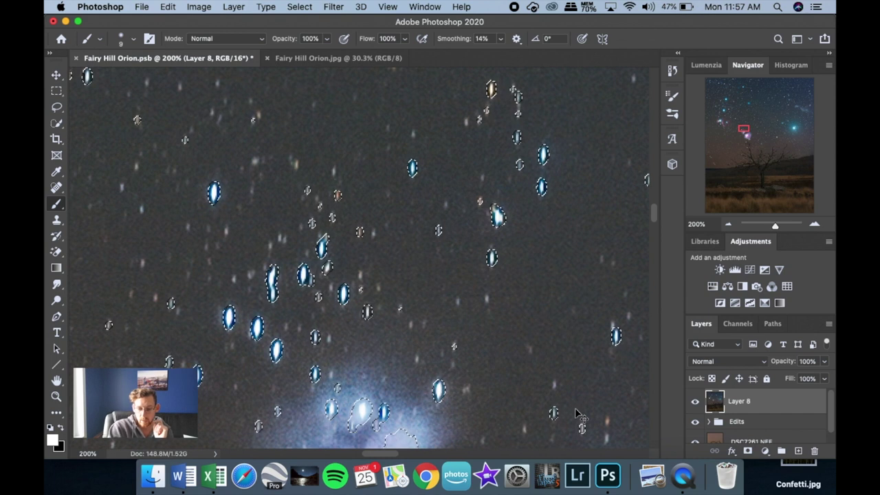
key(super+d)
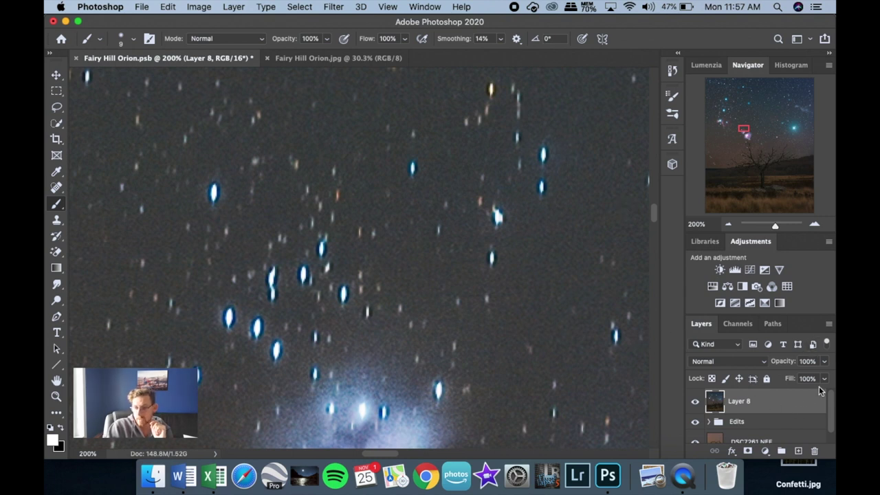
Lower Layer 8's opacity and fine-tune it back up to 86%.
click(827, 361)
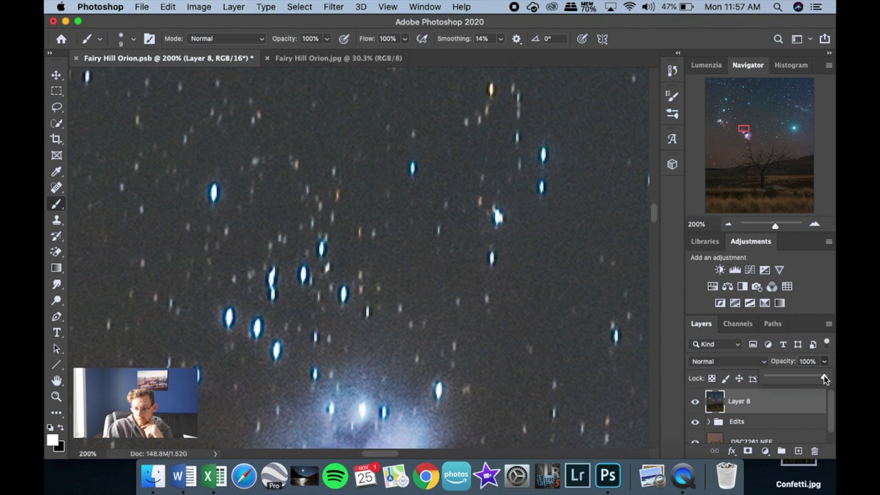
drag(823, 374, 793, 375)
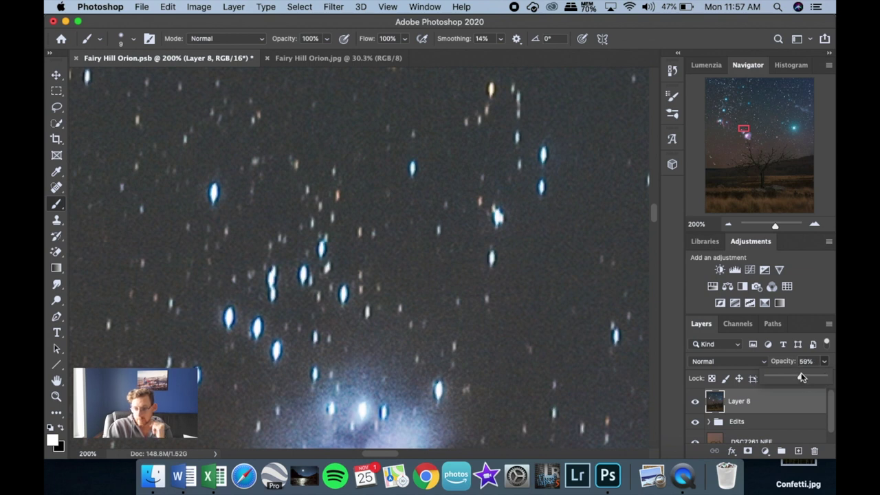
drag(805, 373, 804, 377)
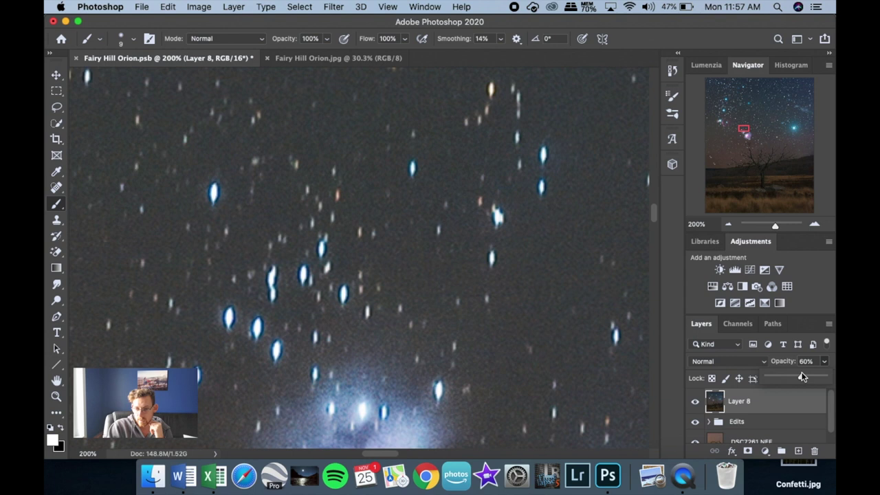
drag(745, 131, 768, 137)
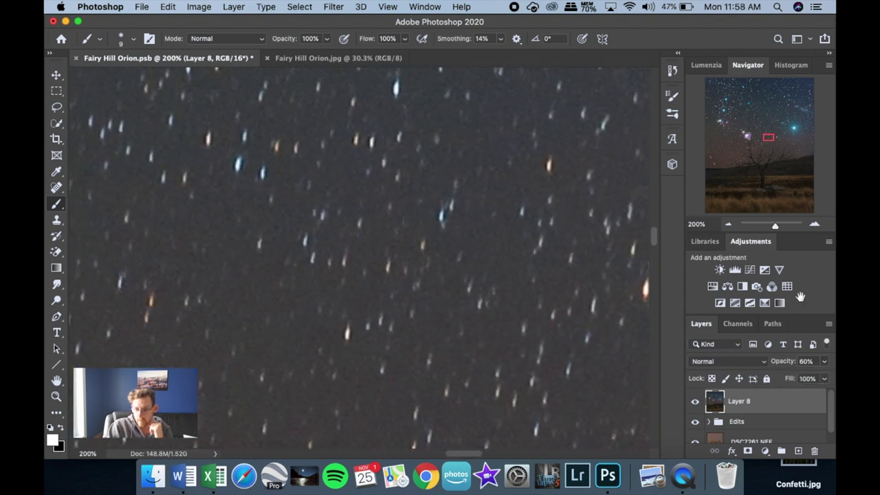
click(824, 362)
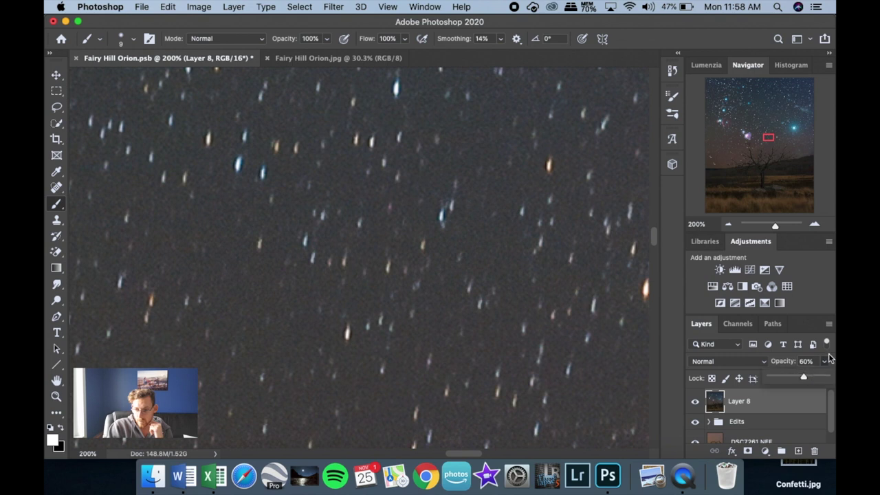
drag(805, 380, 820, 380)
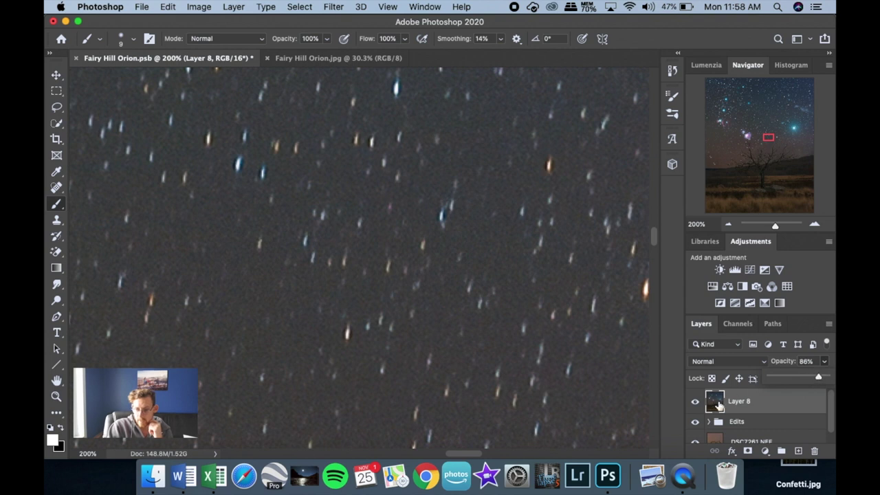
Add a layer mask to Layer 8 and set the brush flow to 11%.
click(748, 452)
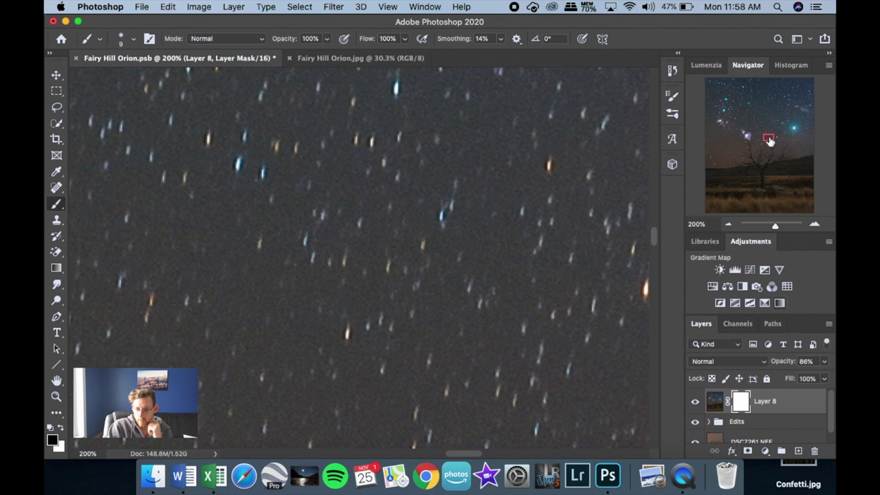
drag(769, 140, 742, 128)
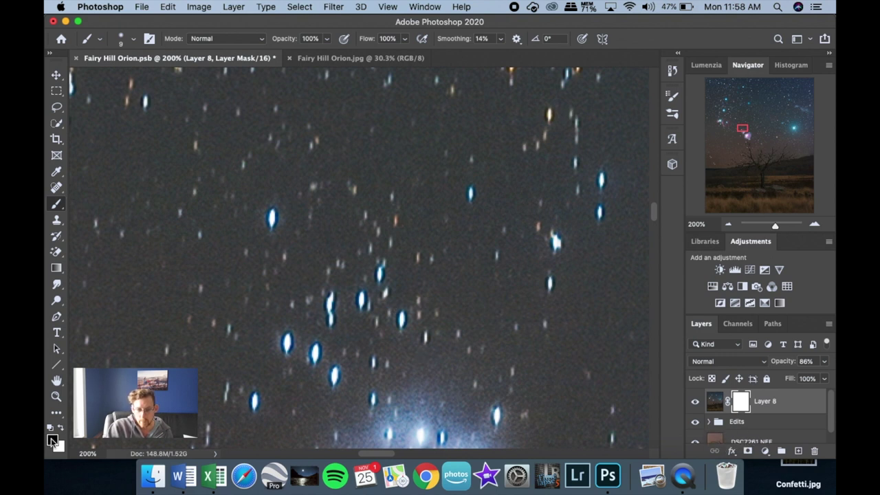
key(bracketright)
key(bracketright)
key(bracketright)
key(bracketright)
key(bracketright)
key(bracketright)
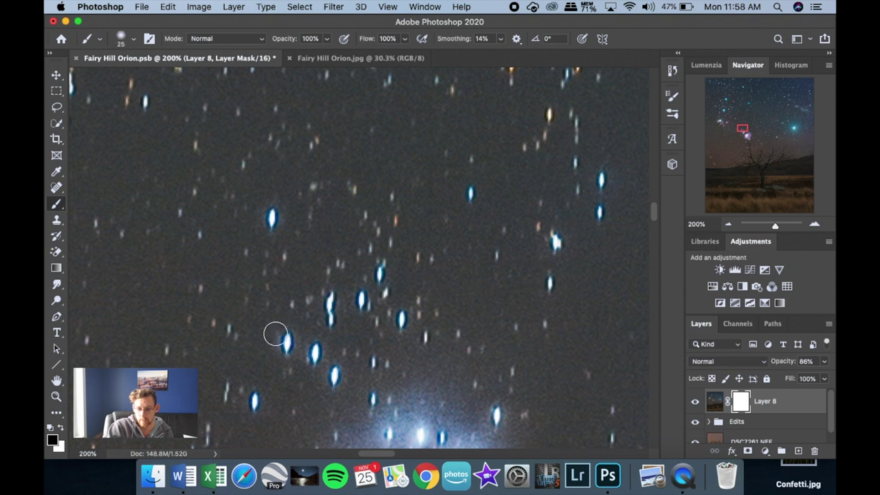
click(405, 39)
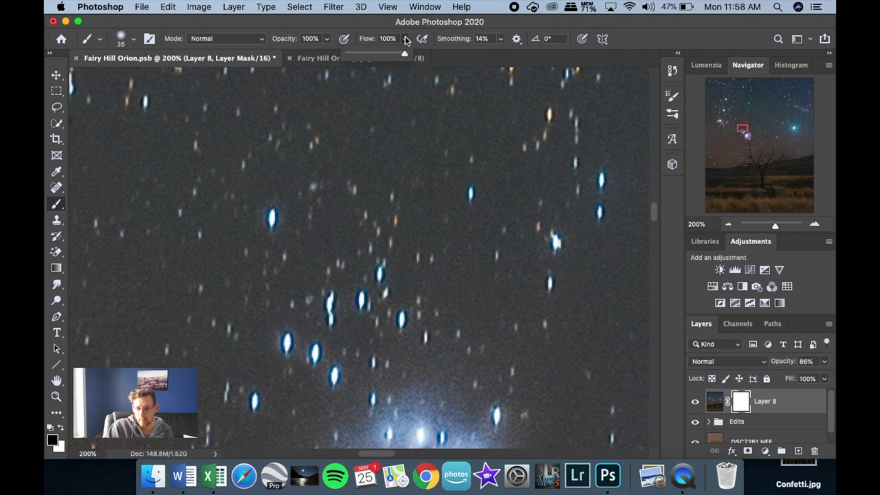
drag(353, 58, 354, 53)
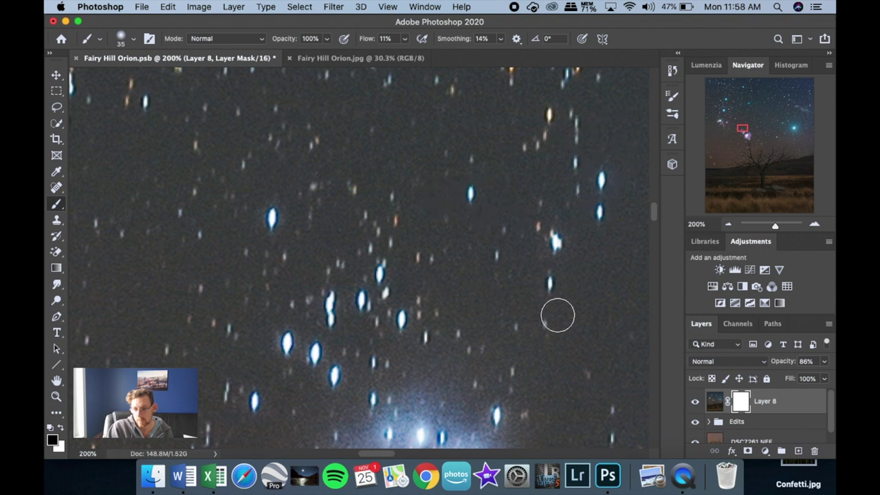
Enlarge the brush to 125 pixels and view the Horsehead and Flame nebula region.
drag(743, 131, 743, 137)
key(super+minus)
key(super+minus)
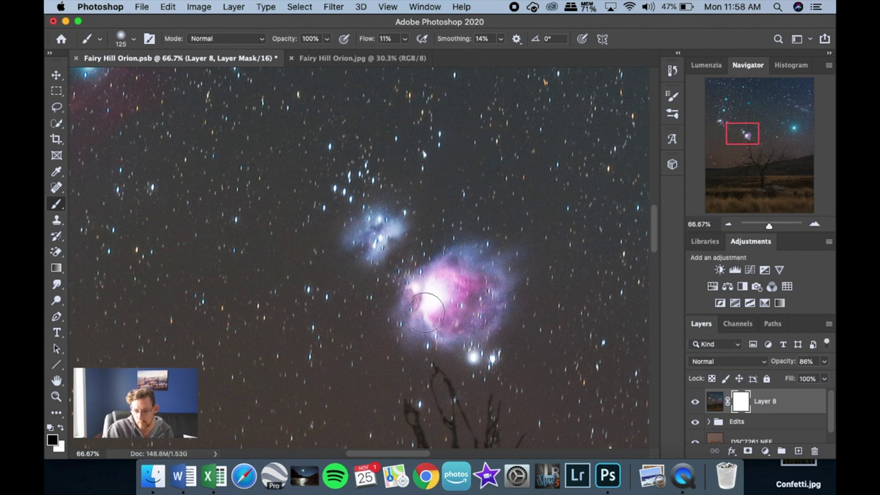
key(bracketright)
key(bracketright)
key(bracketright)
key(bracketright)
key(bracketright)
key(bracketright)
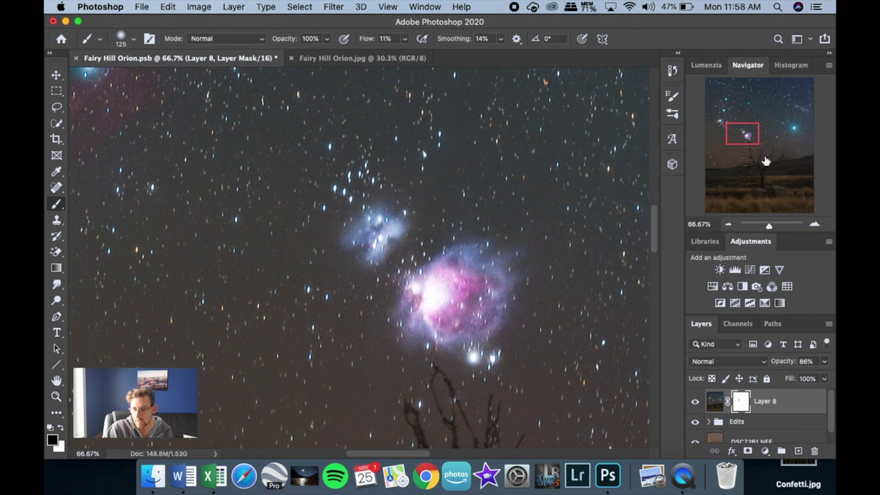
drag(746, 135, 728, 121)
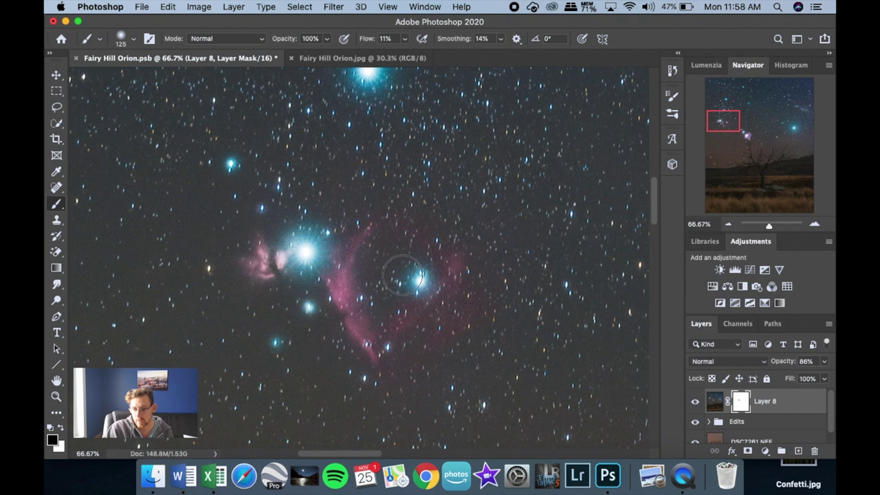
drag(739, 121, 742, 105)
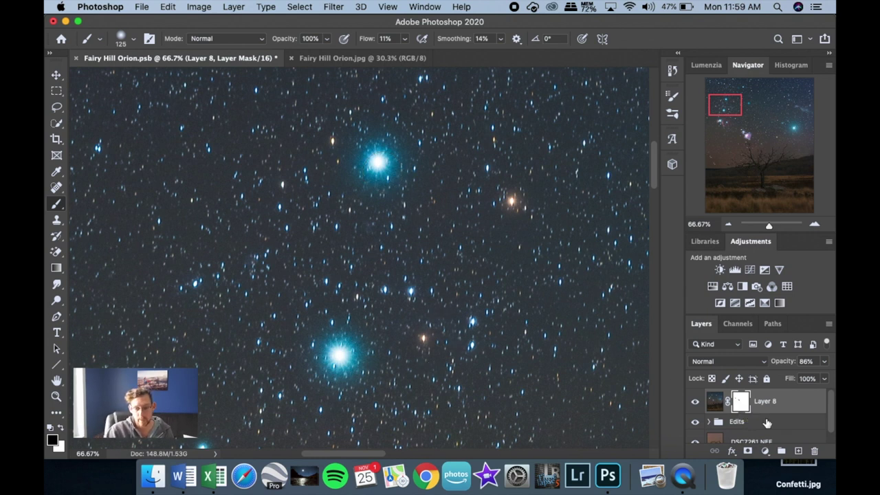
Compare against hidden Layer 8 and the original JPG, then stamp visible layers into Layer 9.
key(super+0)
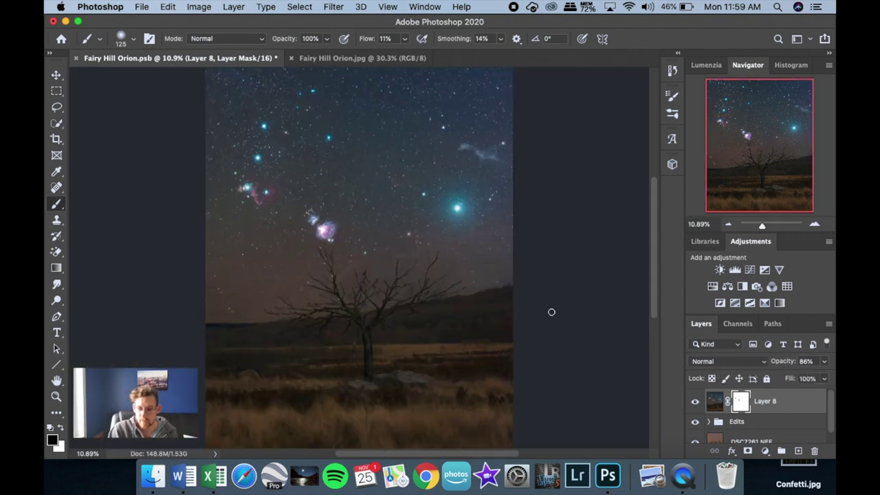
click(696, 408)
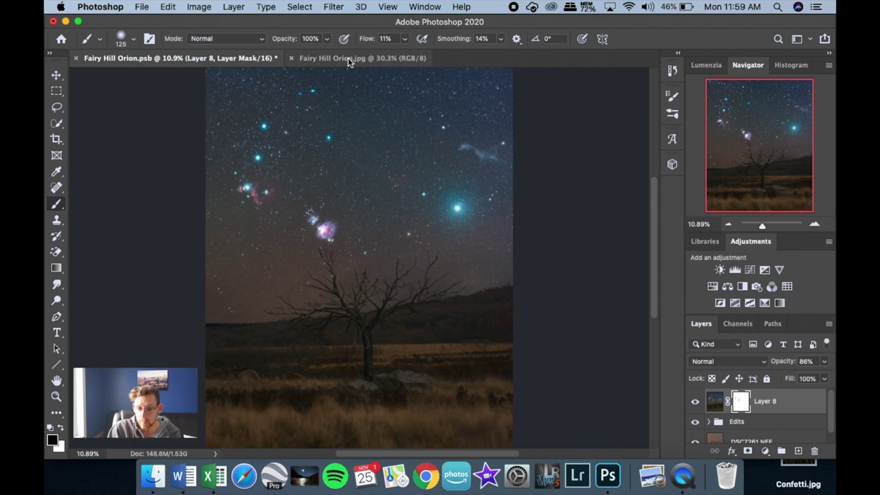
click(326, 57)
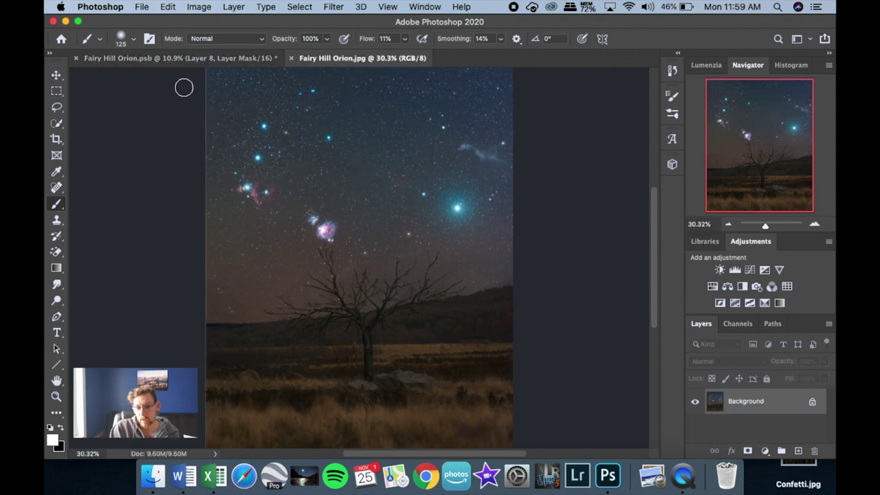
click(175, 59)
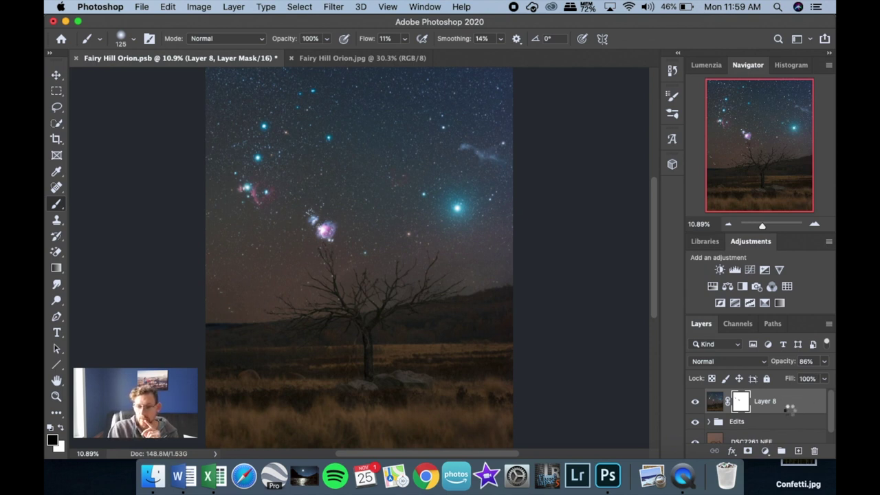
key(super+alt+shift+e)
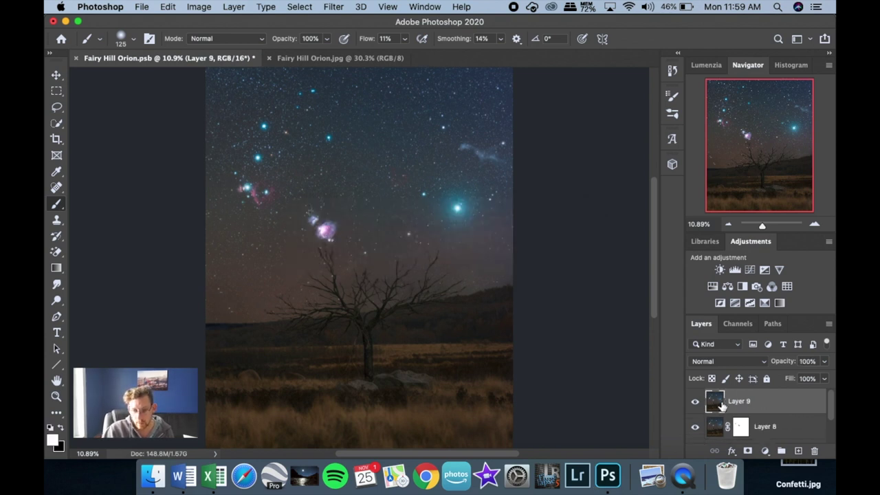
Open Filter > Noise > Dust & Scratches on the nebula area and set Radius to 3 pixels.
click(334, 7)
mouse_move(402, 193)
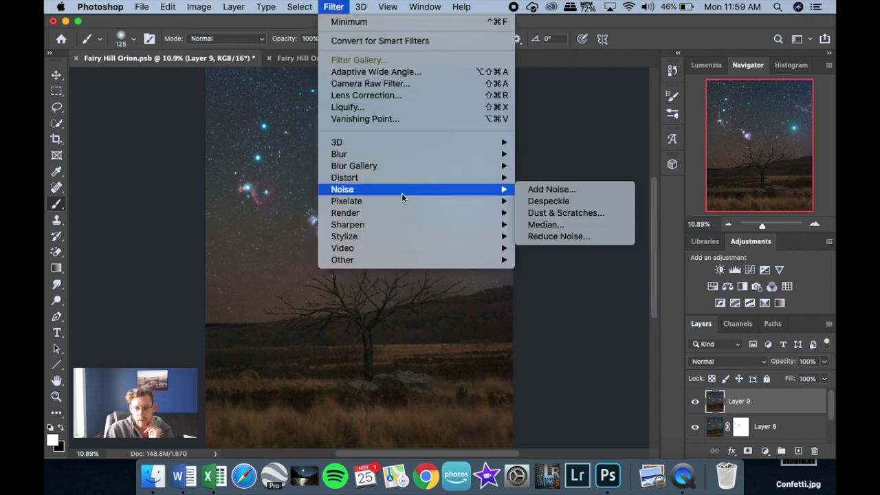
click(552, 206)
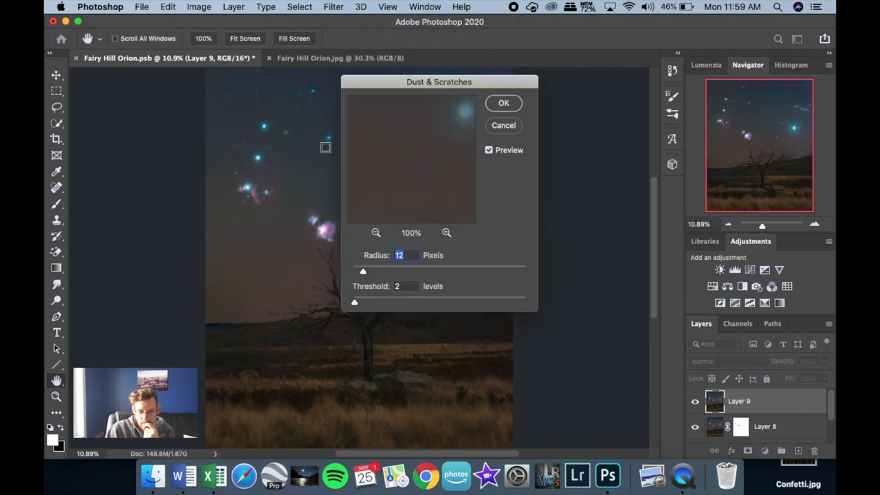
click(324, 200)
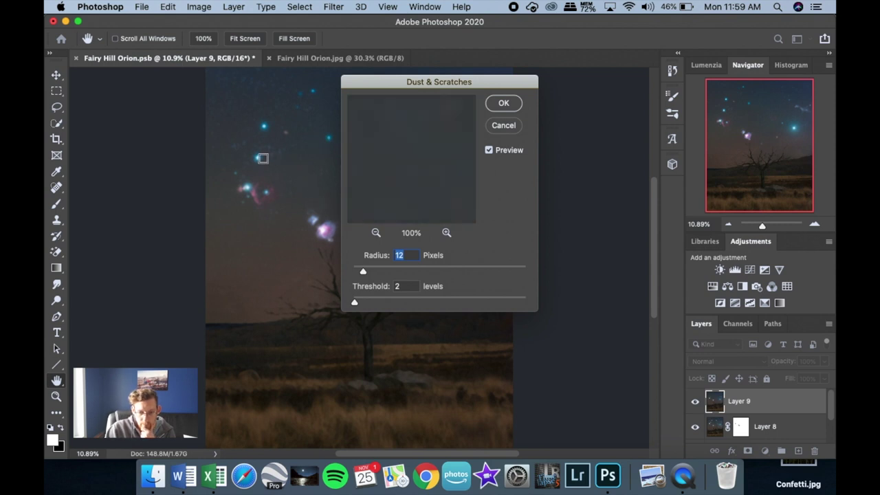
click(313, 211)
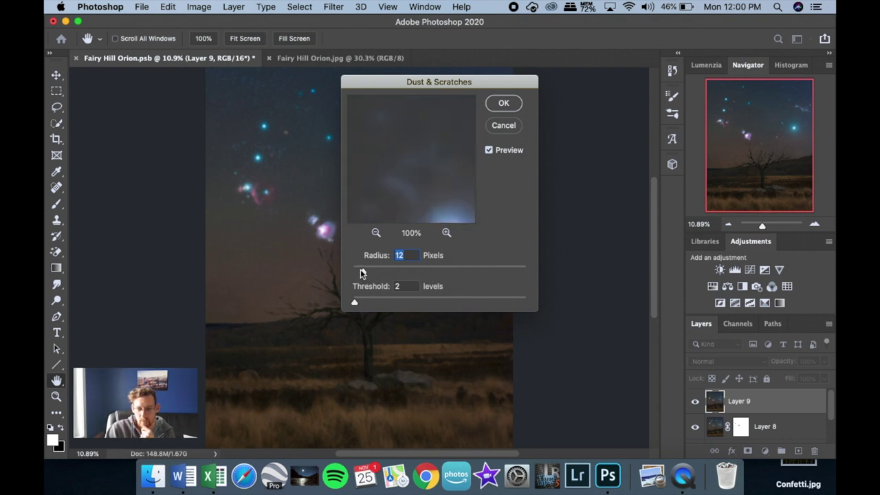
drag(362, 273, 346, 269)
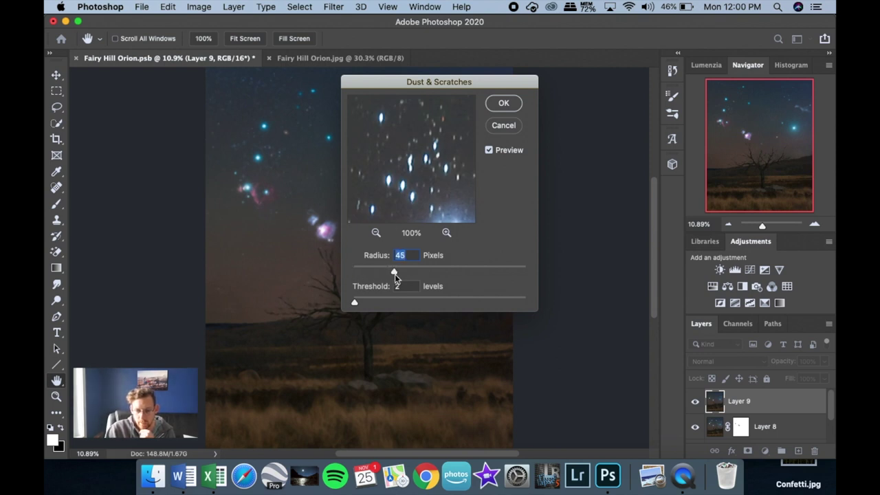
drag(395, 274, 355, 273)
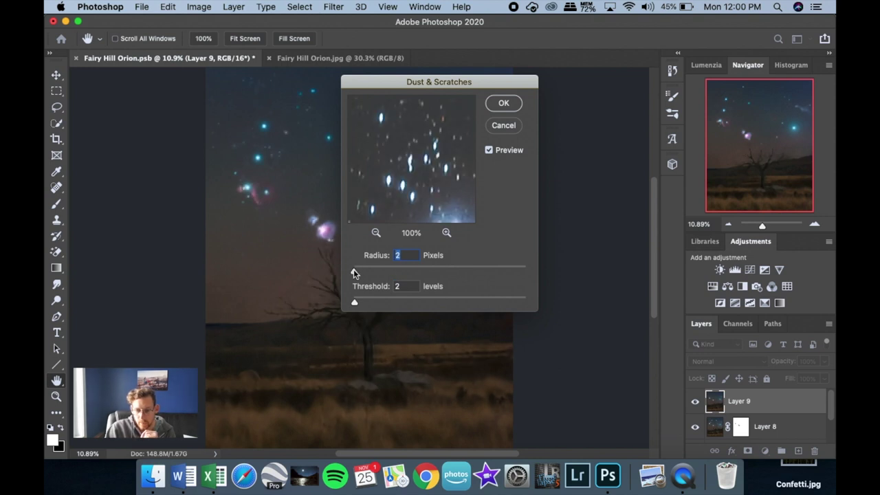
Experiment with the Threshold slider and settle on 8 levels.
drag(354, 305, 374, 305)
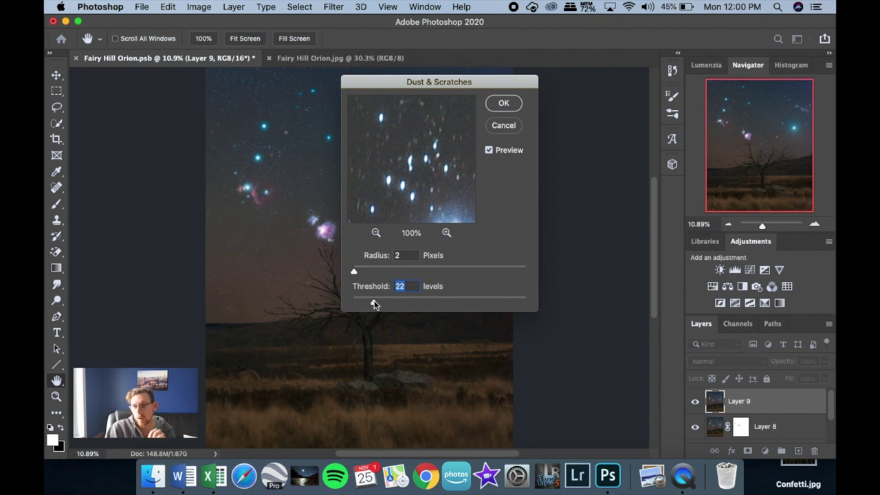
drag(374, 304, 346, 302)
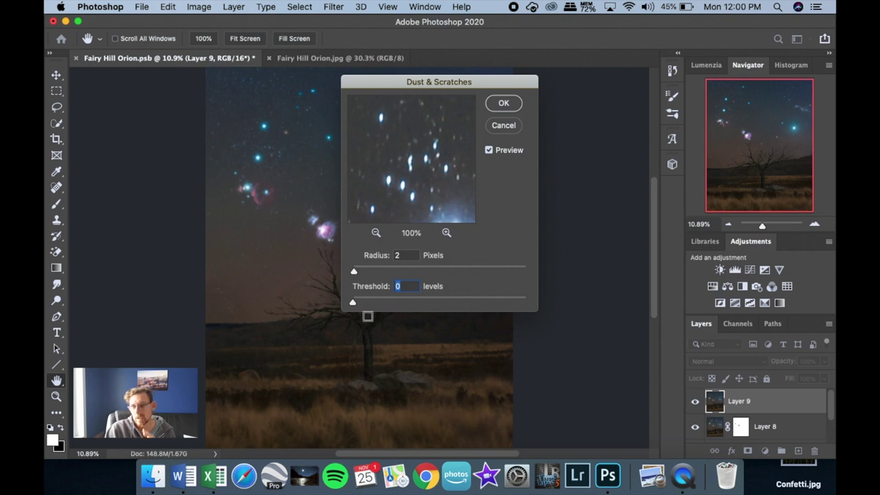
drag(353, 304, 357, 305)
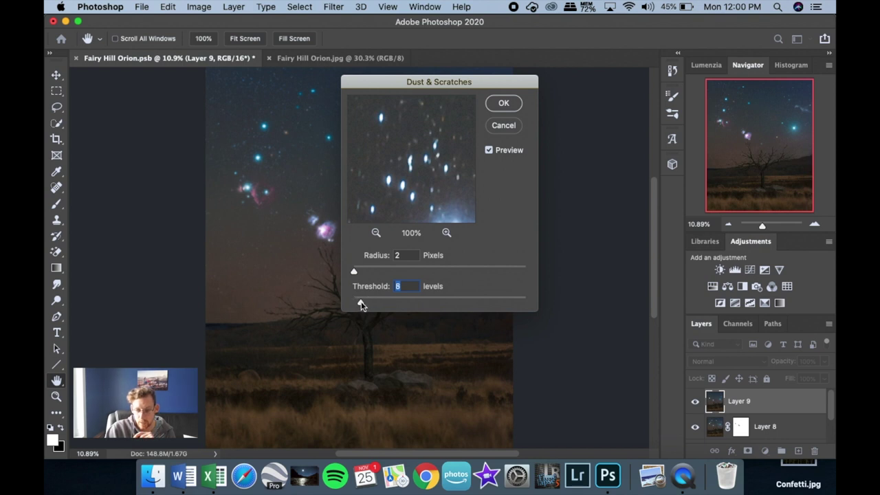
drag(361, 305, 359, 305)
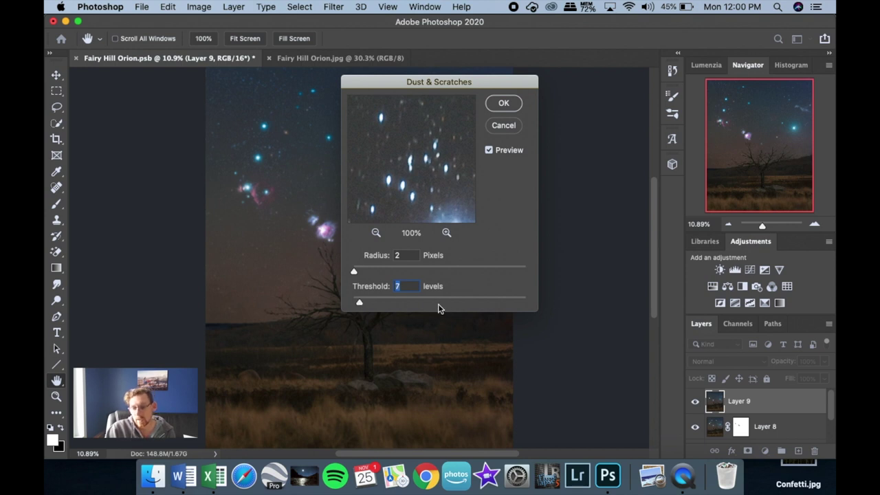
drag(361, 305, 361, 305)
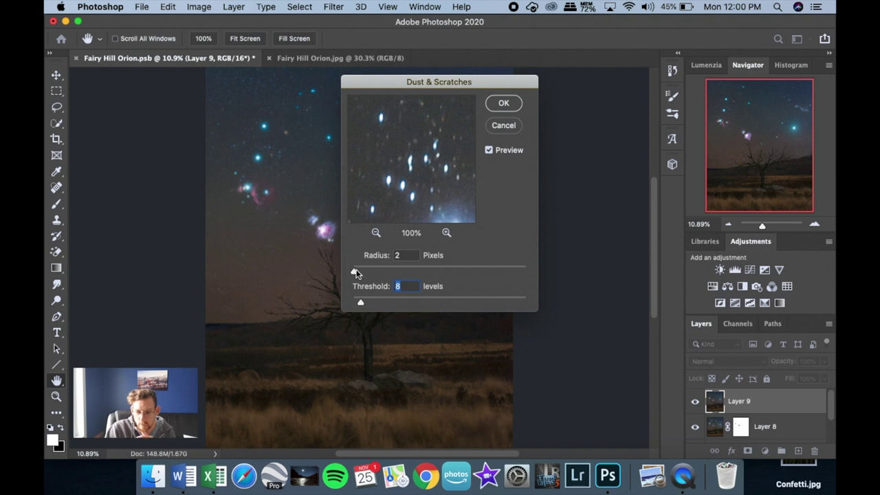
drag(355, 273, 355, 273)
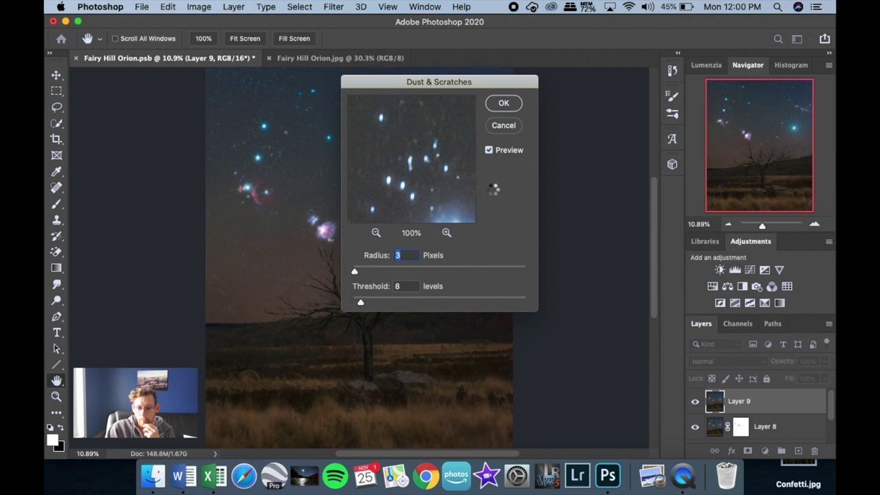
Apply Dust & Scratches, inspect the Horsehead region at 50%, then fit the image on screen.
key(Return)
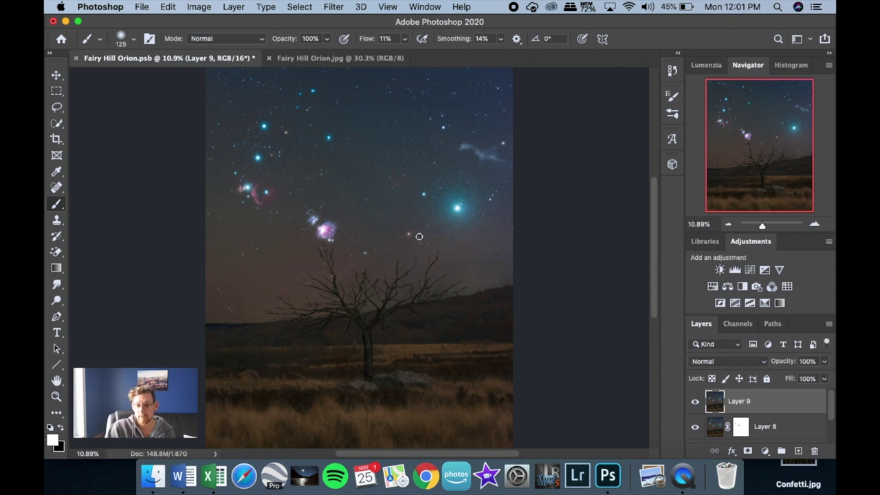
key(super+plus)
key(super+plus)
key(super+plus)
key(super+plus)
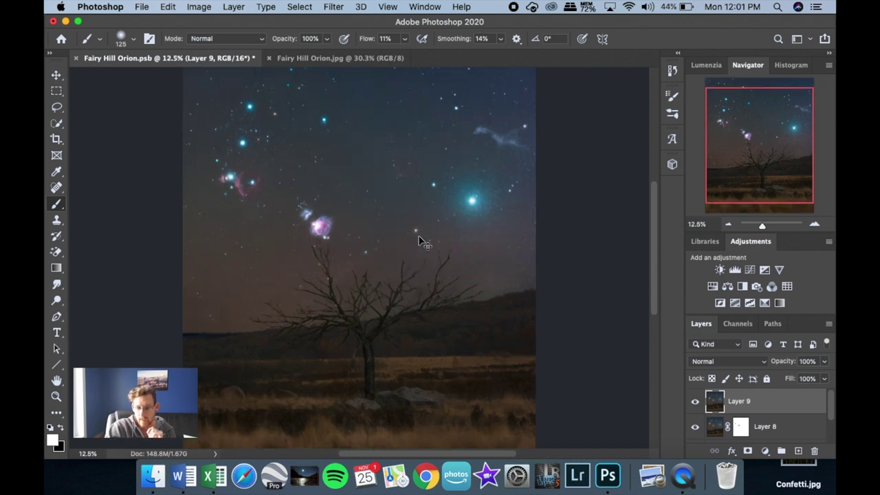
key(super+plus)
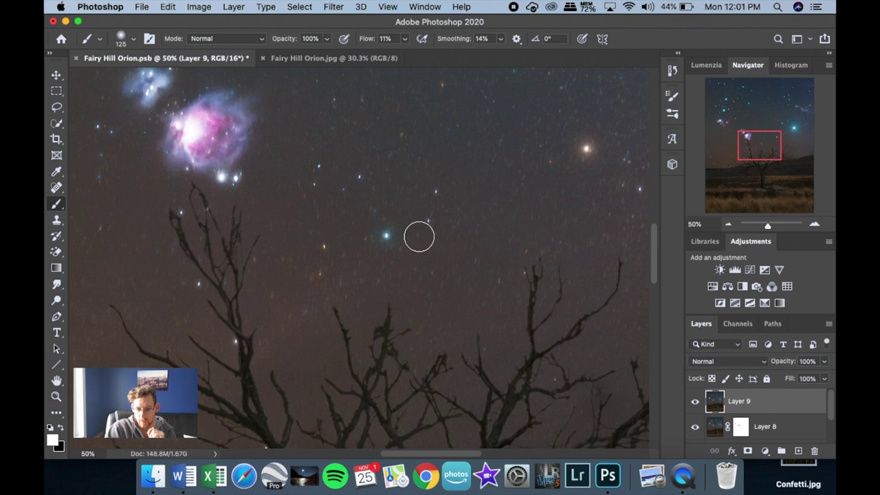
drag(764, 145, 748, 133)
key(super+0)
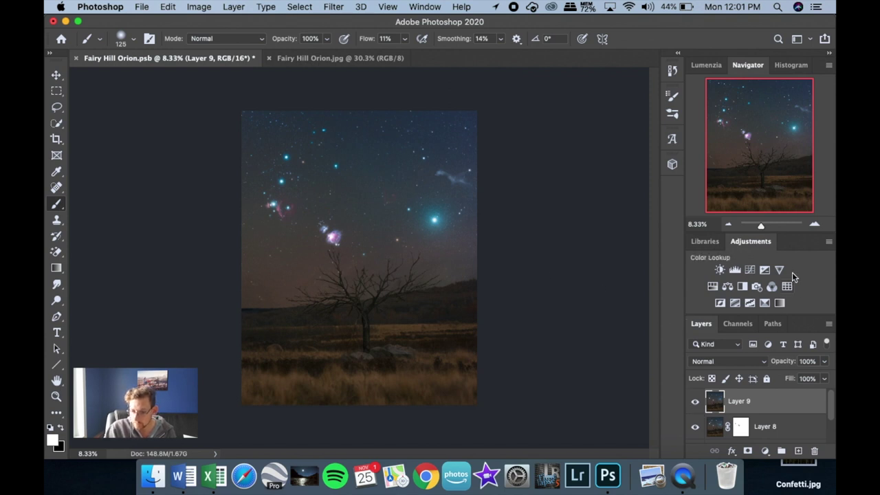
Toggle Layer 9 to compare, then use Lumenzia's Channels view to select the brightest stars.
click(695, 402)
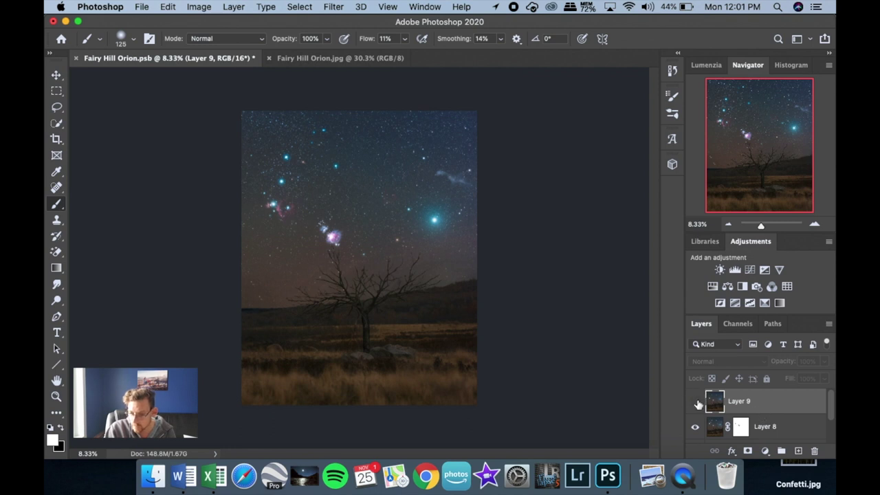
click(696, 403)
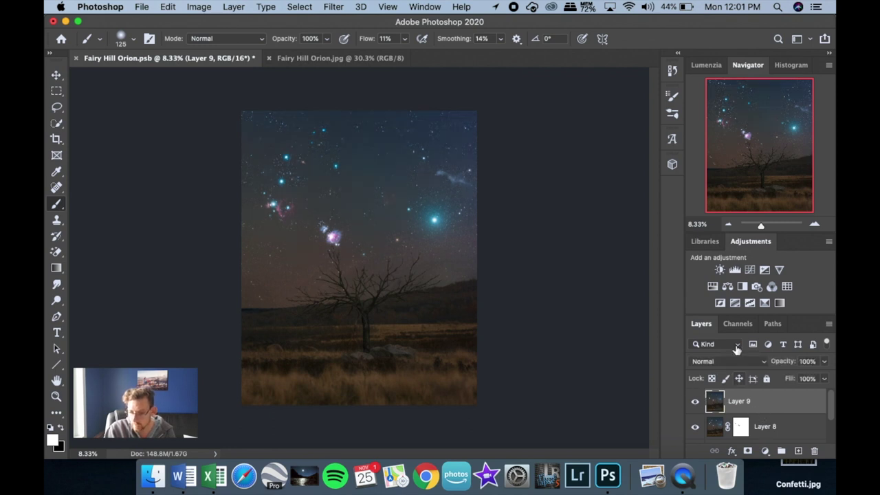
click(706, 64)
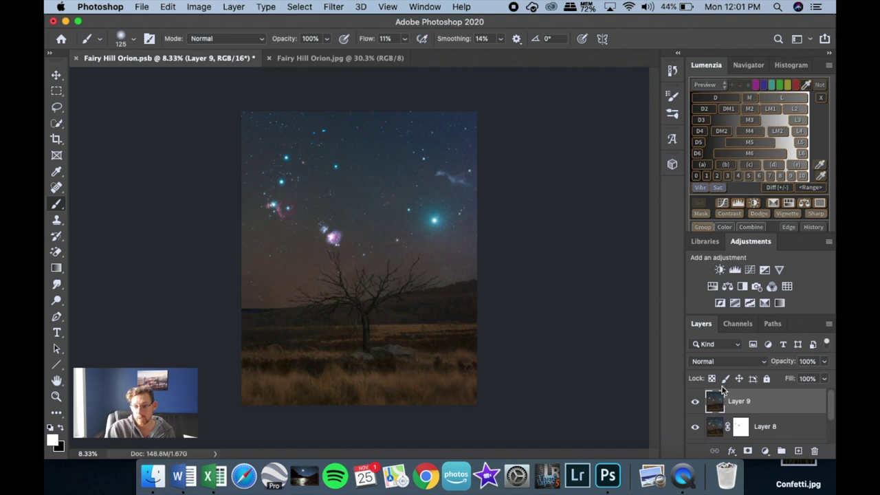
click(737, 324)
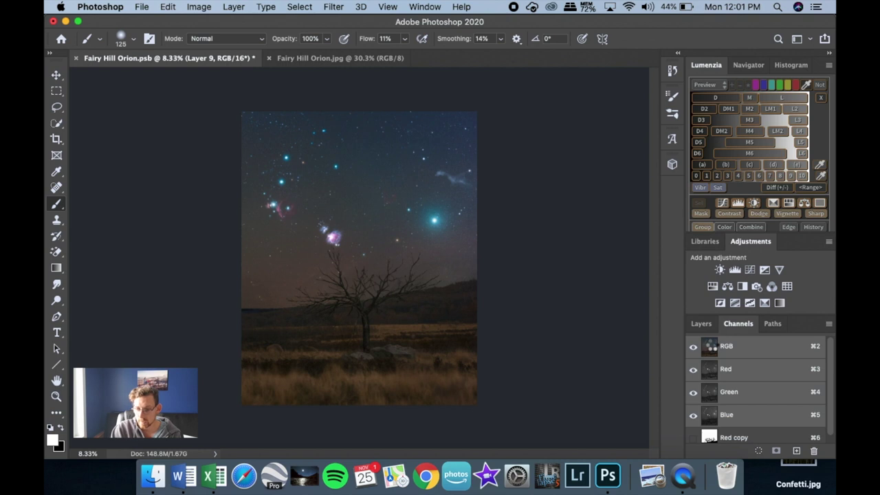
super+click(709, 346)
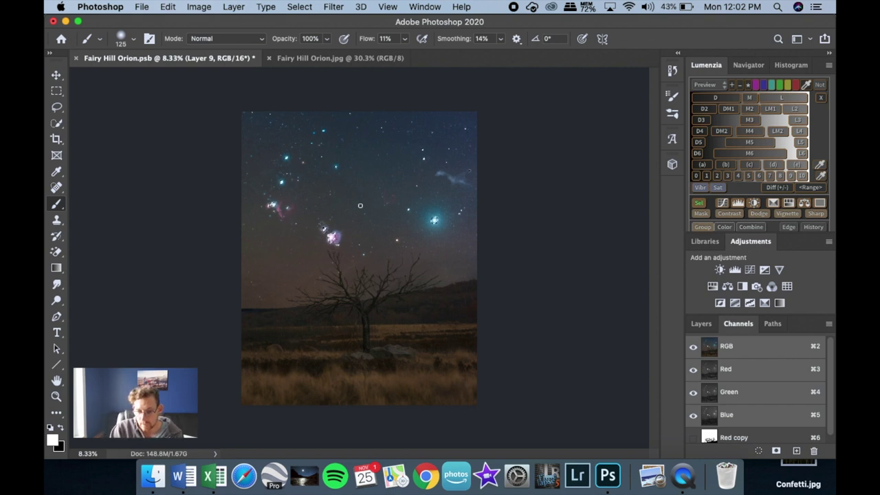
Turn the bright-star selection into a mask on Layer 9 and view the mask alone.
click(699, 324)
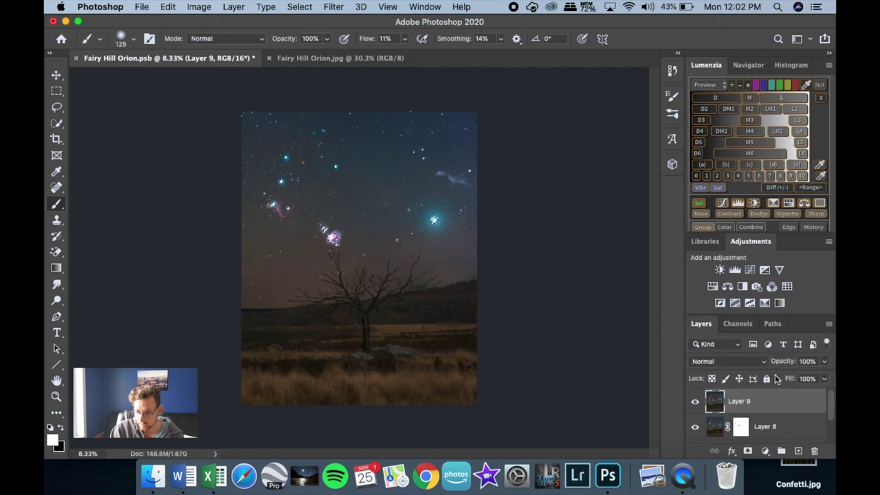
click(747, 450)
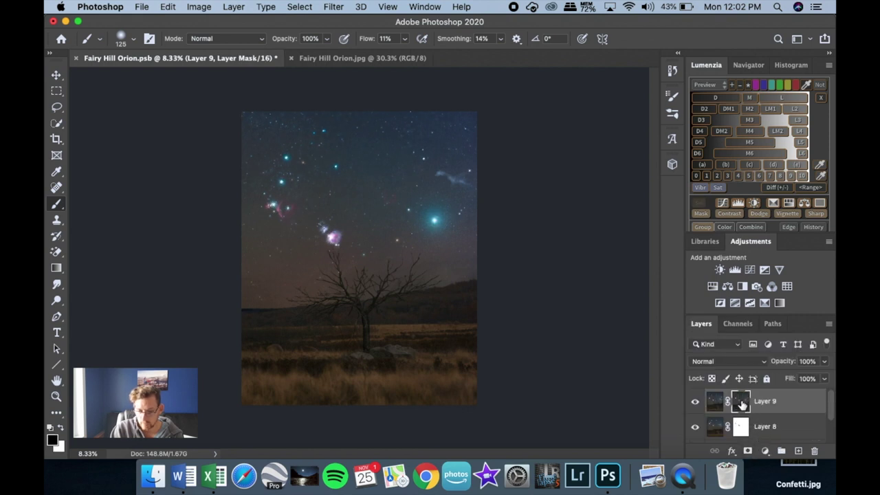
alt+click(742, 405)
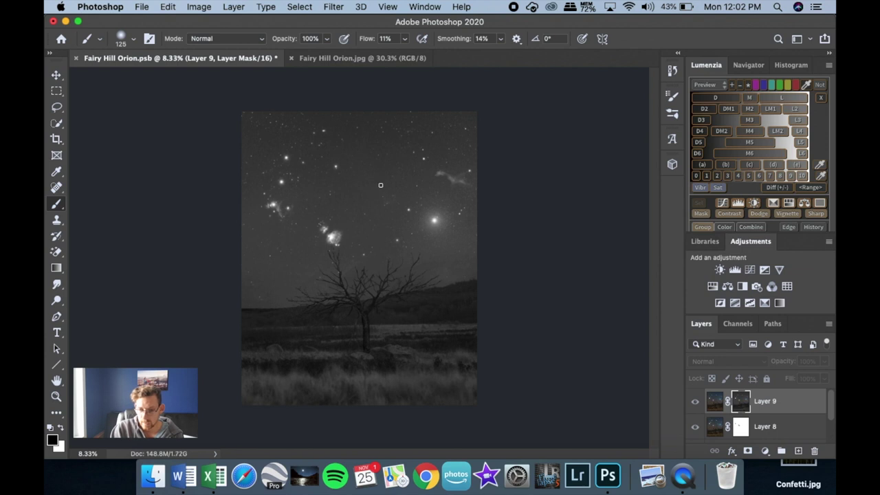
Check a star at 100%, invert Layer 9's mask so stars appear dark, then fit it on screen.
key(super+equal)
key(super+equal)
key(super+equal)
key(super+equal)
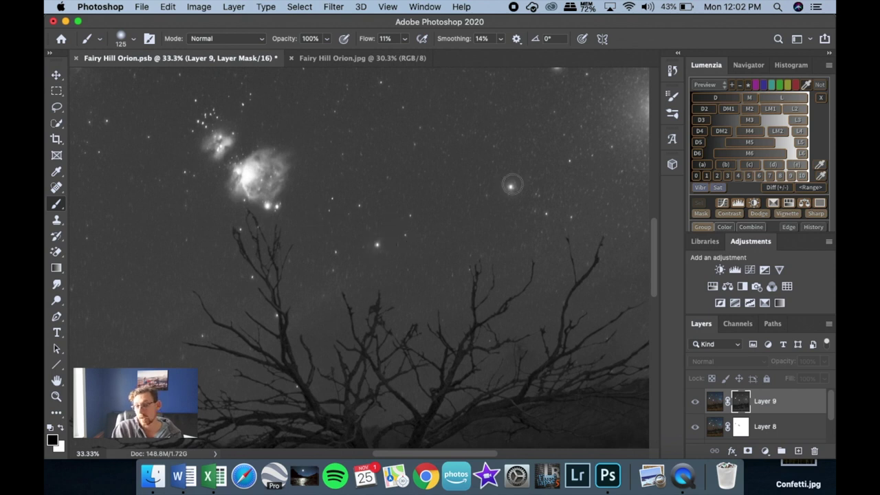
key(super+equal)
key(super+equal)
key(super+equal)
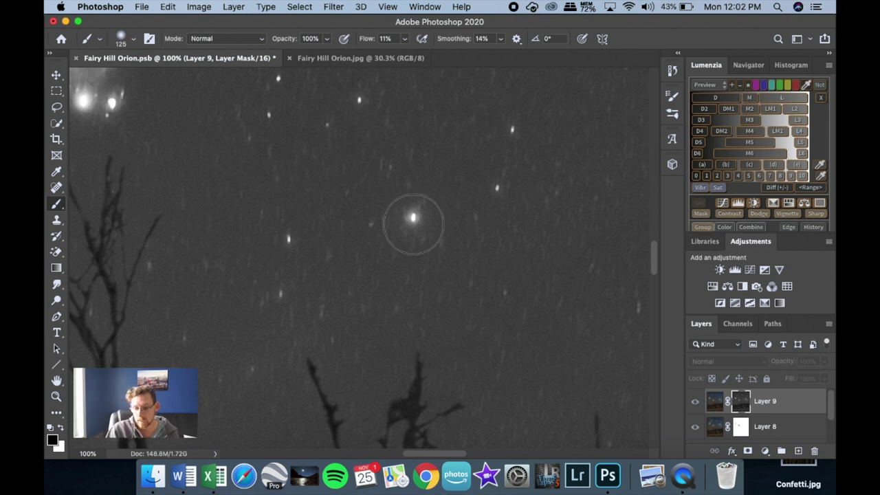
key(super+i)
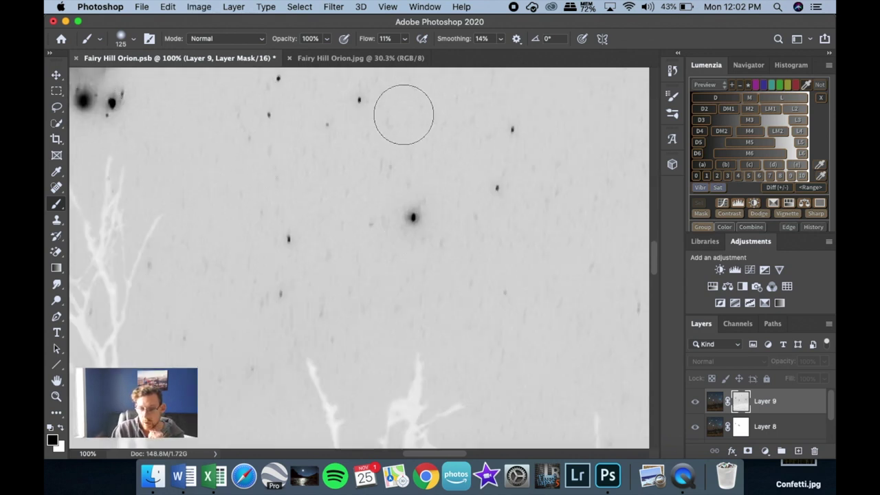
key(super+0)
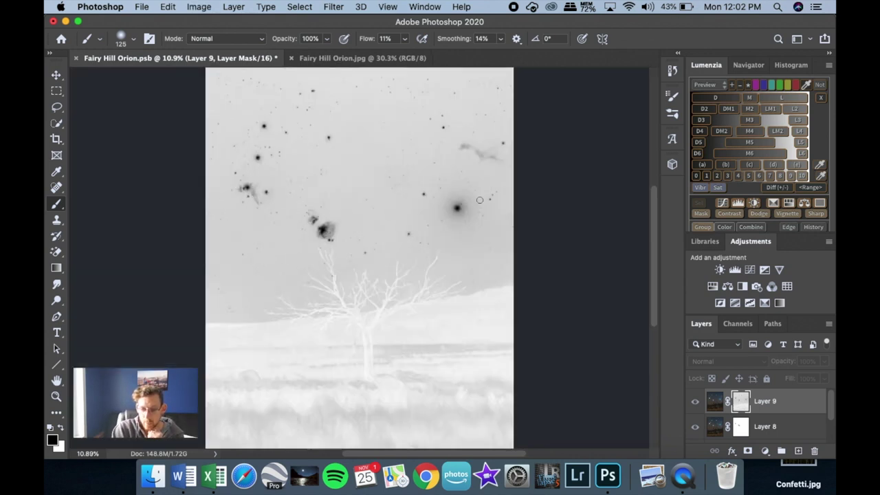
Return to Layer 9's colour image and toggle its visibility to compare before and after.
click(741, 404)
click(715, 404)
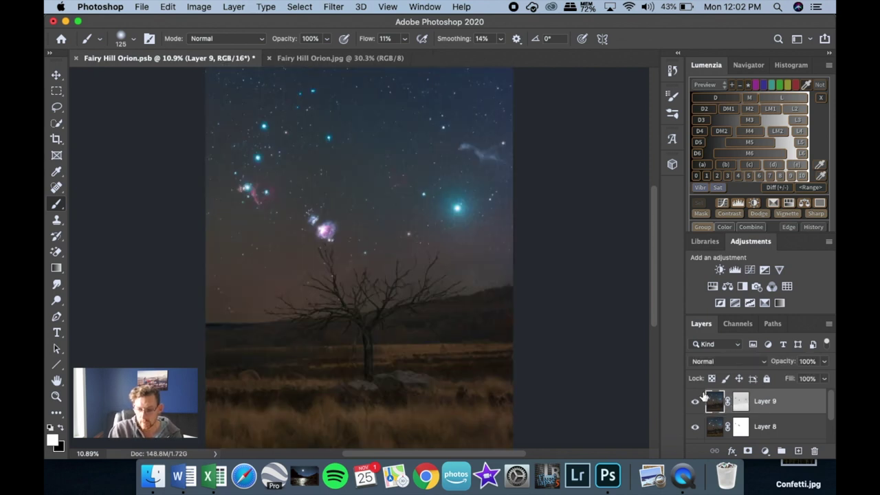
key(super+equal)
key(super+equal)
key(super+equal)
key(super+equal)
key(super+equal)
key(super+equal)
key(super+equal)
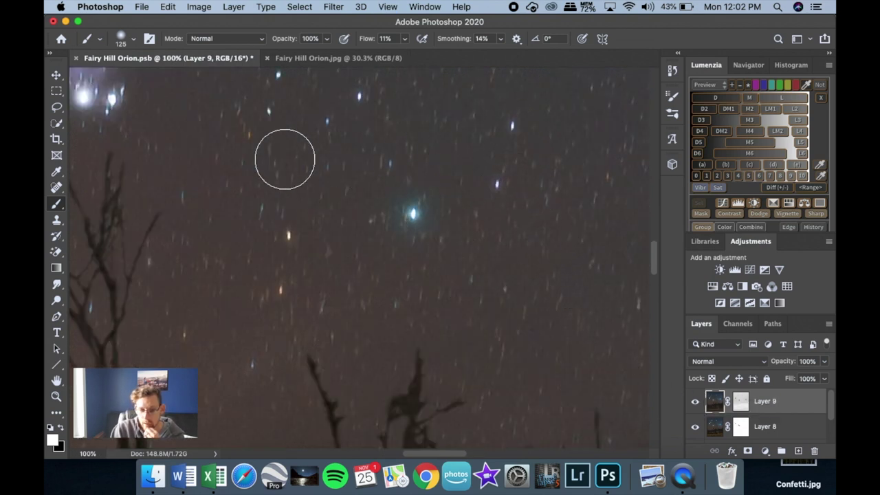
click(694, 402)
click(695, 403)
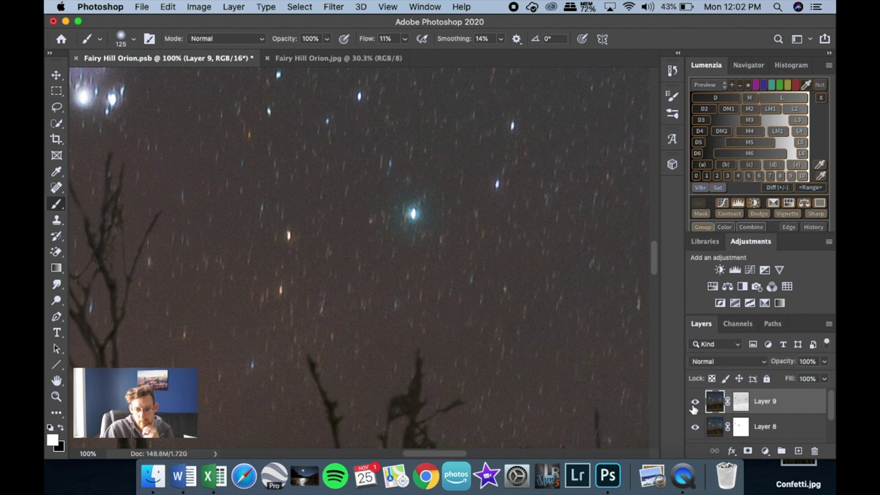
Lower Layer 9's opacity to 64% while viewing the Orion nebula, then zoom back out.
click(748, 65)
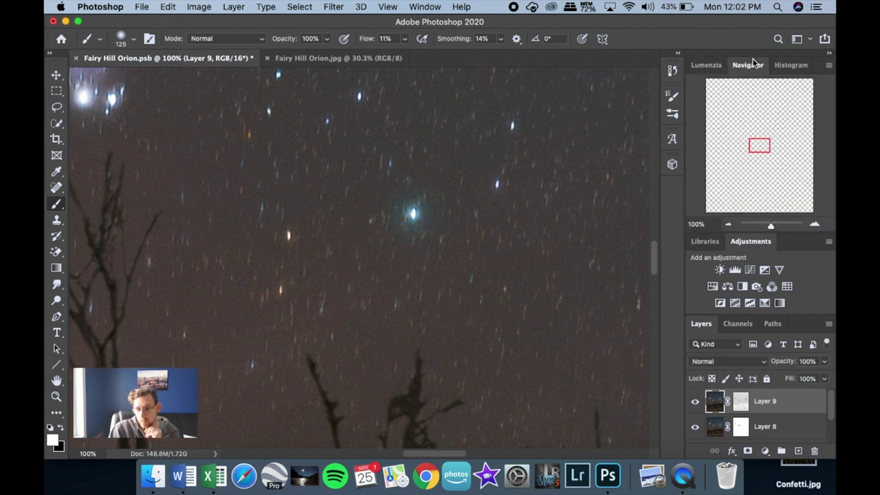
drag(756, 143, 737, 131)
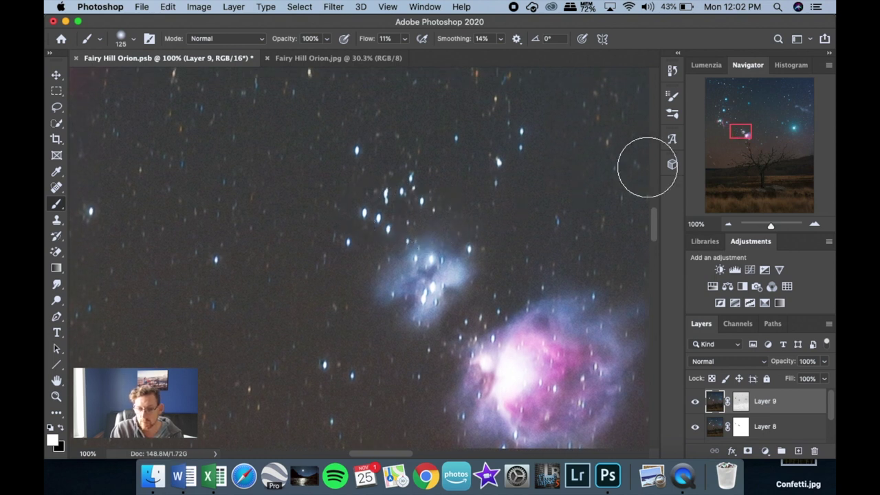
click(824, 362)
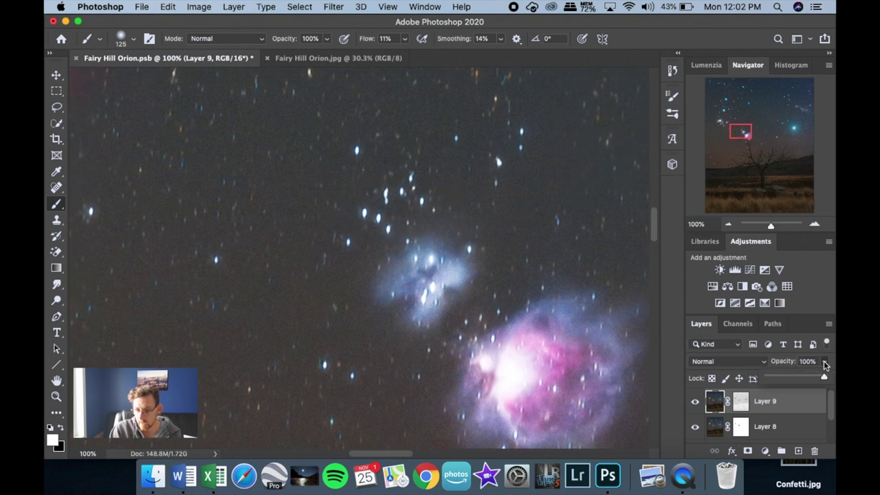
drag(824, 378, 804, 379)
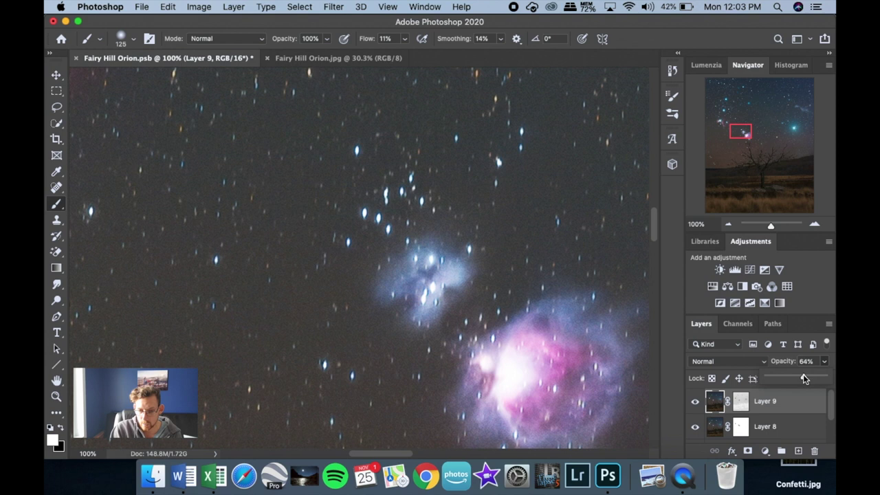
drag(744, 137, 765, 133)
key(super+minus)
key(super+minus)
key(super+minus)
key(super+minus)
key(super+minus)
key(super+minus)
key(super+minus)
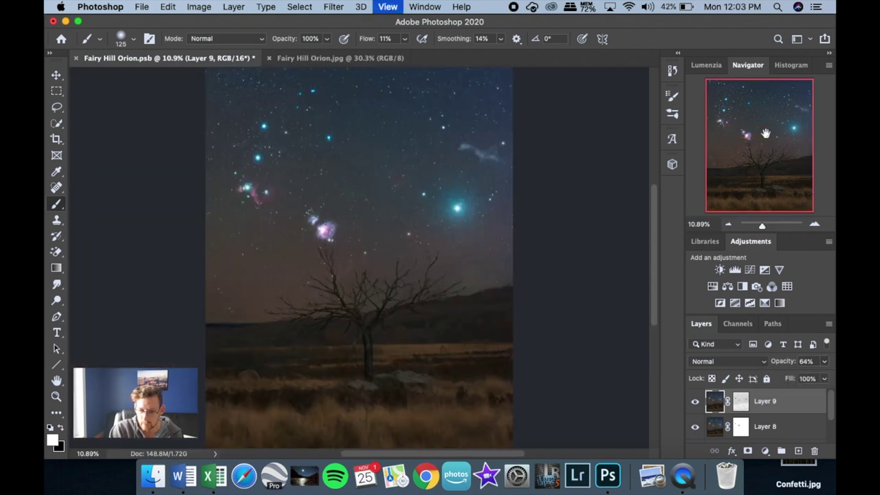
Compare Layer 9 on and off, inspect the starfield at 100%, then fit the whole photo.
click(694, 401)
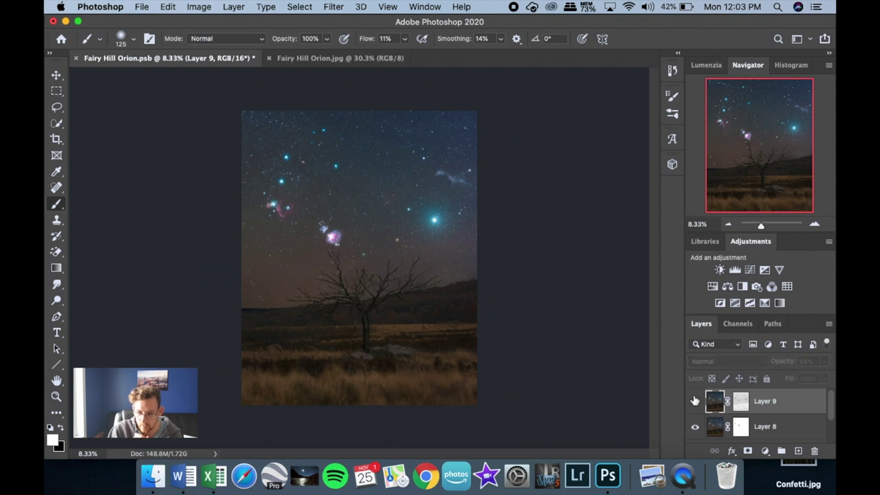
click(695, 400)
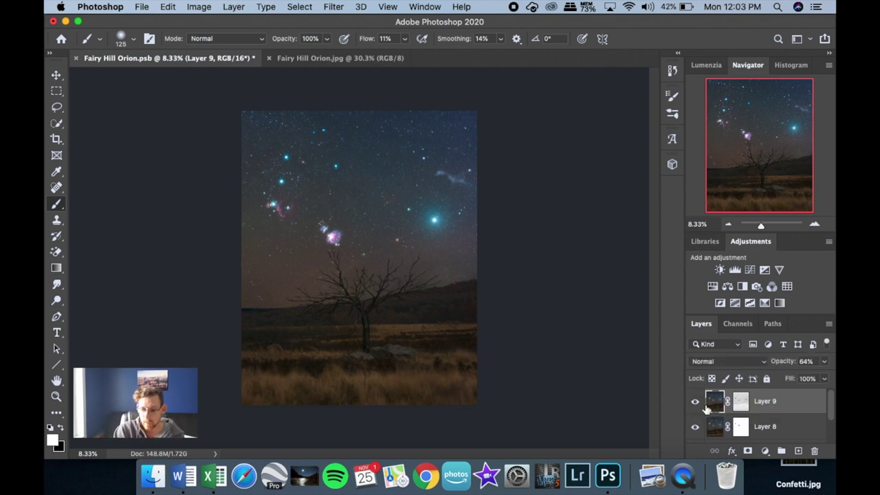
key(super+plus)
key(super+plus)
key(super+plus)
key(super+plus)
key(super+plus)
key(super+plus)
key(super+plus)
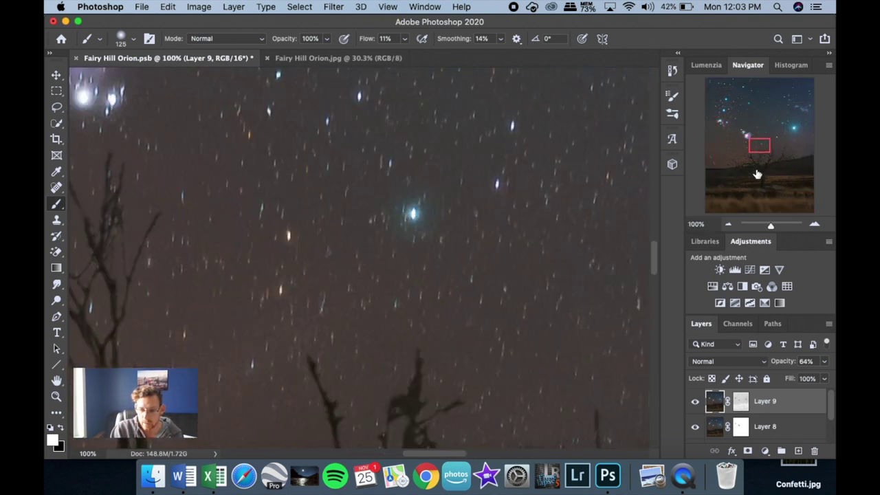
drag(758, 148, 733, 104)
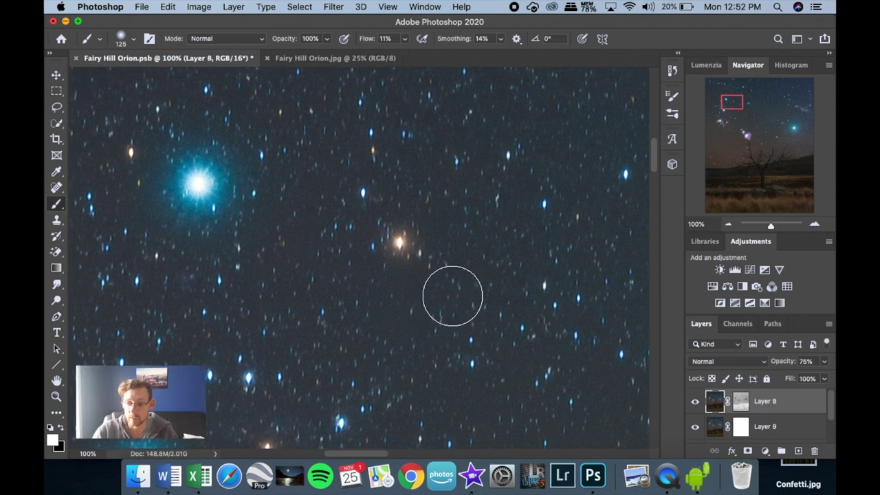
key(super+0)
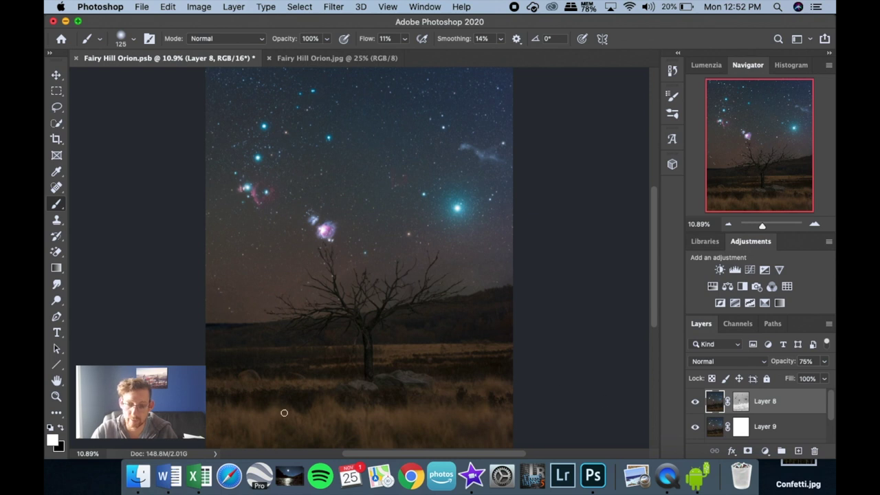
Group Layers 8 and 9 together as Group 1.
shift+click(780, 428)
drag(768, 426, 781, 451)
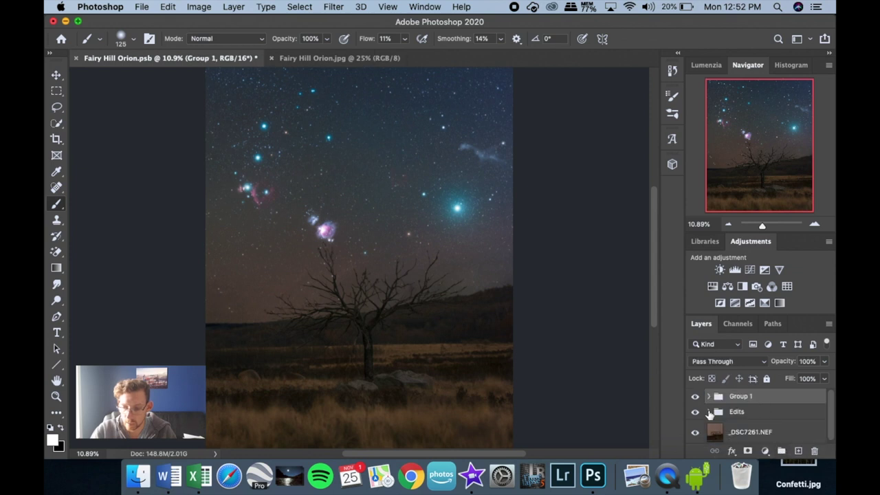
click(709, 412)
drag(831, 402, 832, 435)
Load Layer 1's sky mask as a selection and add it as Group 1's layer mask.
click(751, 430)
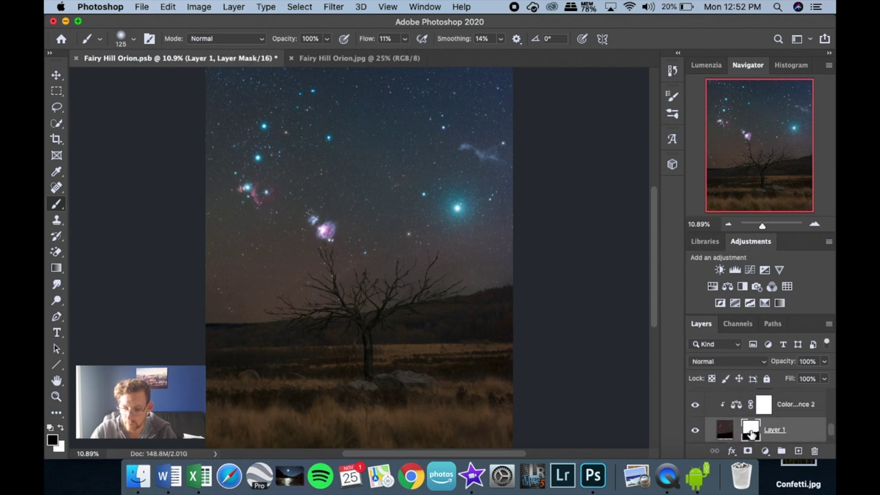
right_click(751, 430)
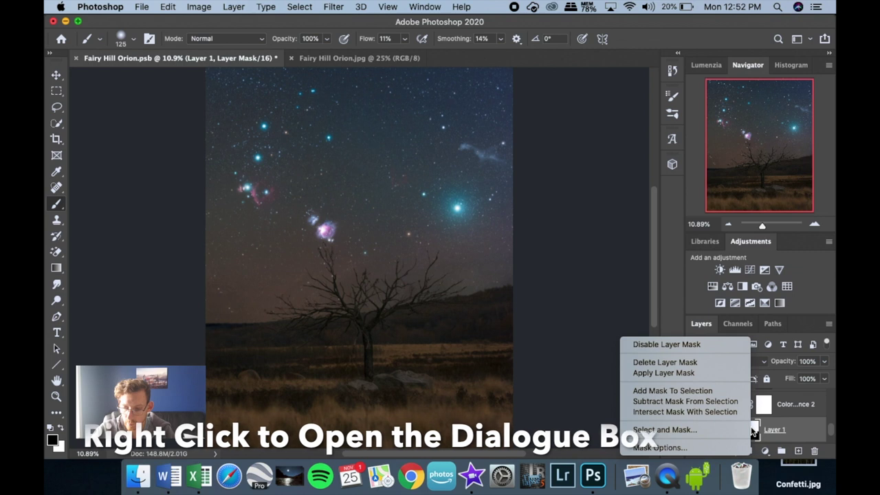
click(667, 393)
scroll(770, 420, up, 10)
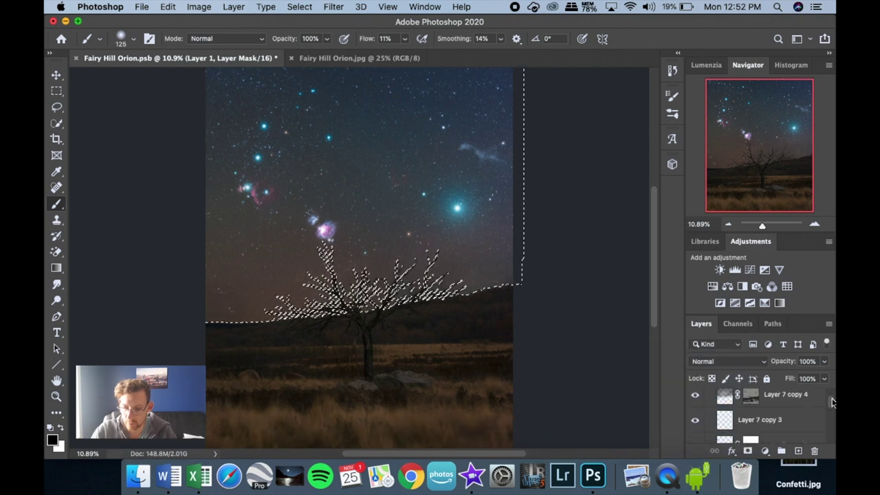
click(740, 398)
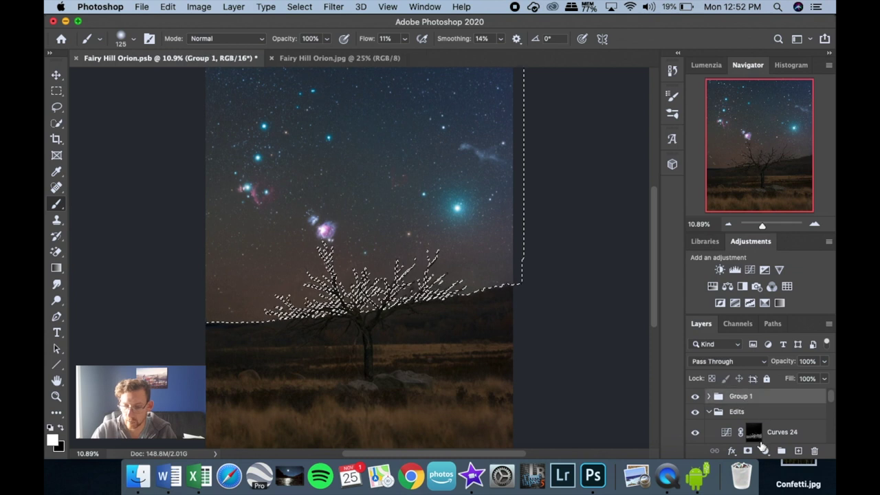
click(748, 451)
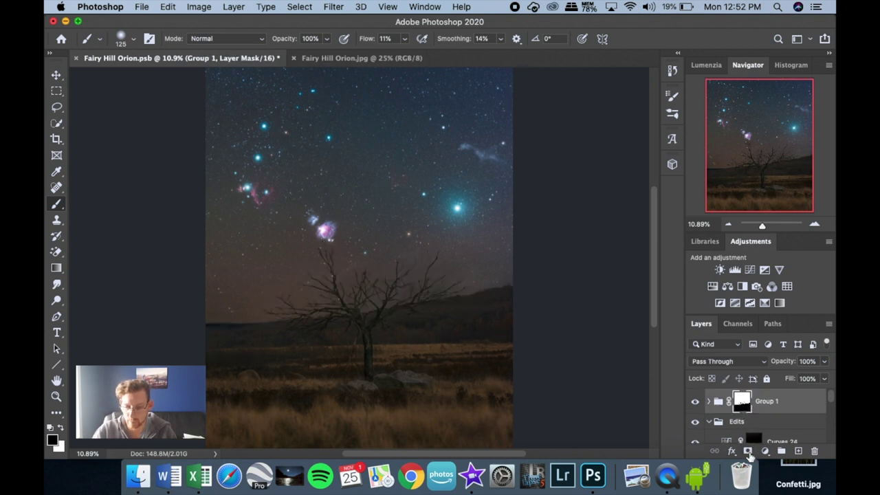
alt+click(742, 401)
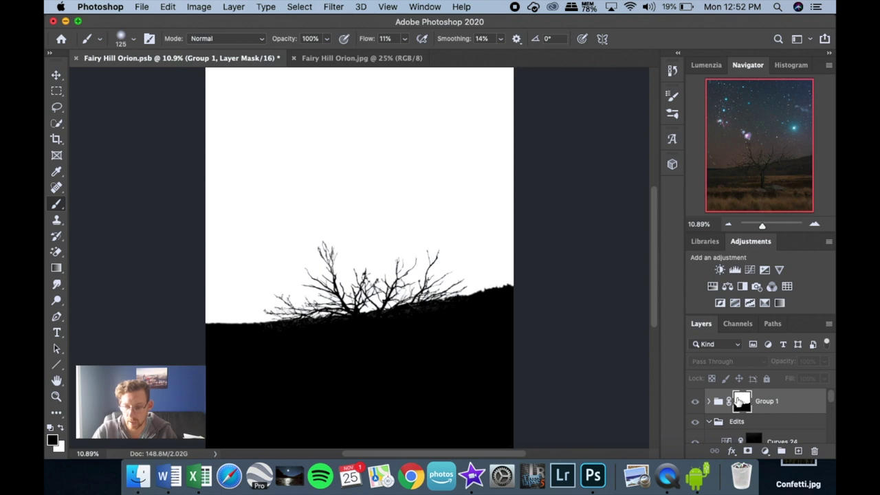
alt+click(741, 401)
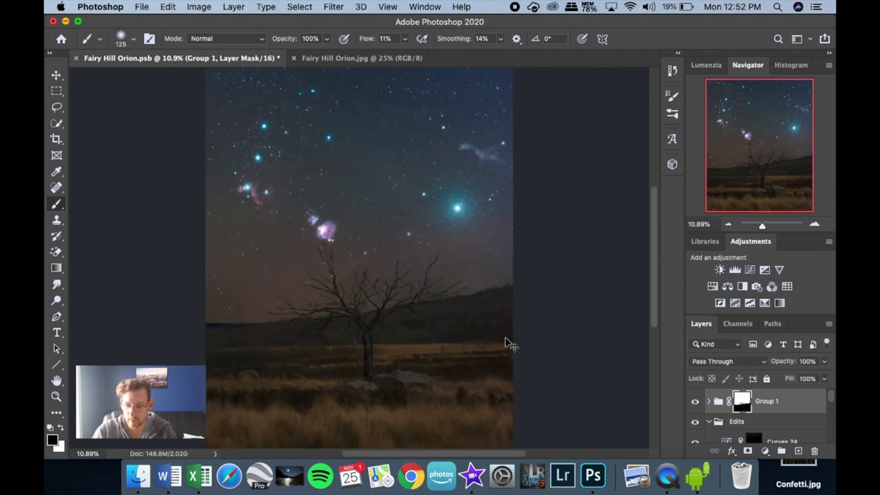
key(super+equal)
key(super+equal)
key(super+equal)
key(super+equal)
key(super+equal)
key(super+equal)
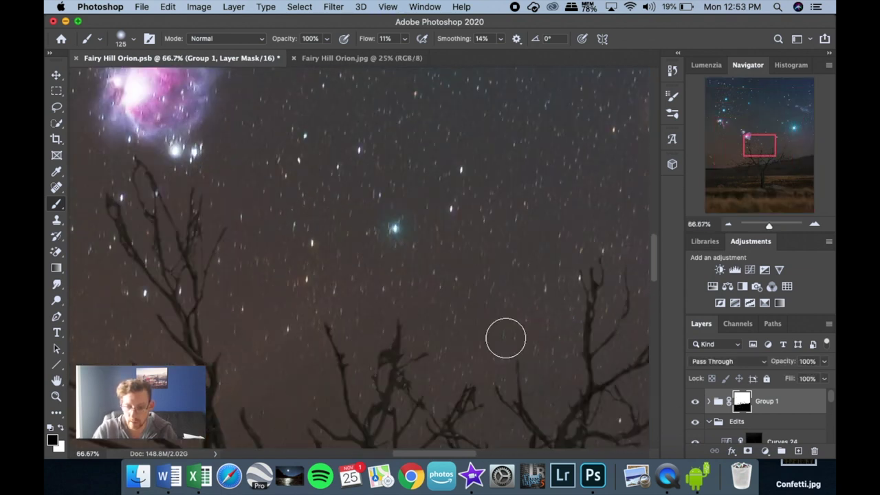
click(695, 402)
click(696, 403)
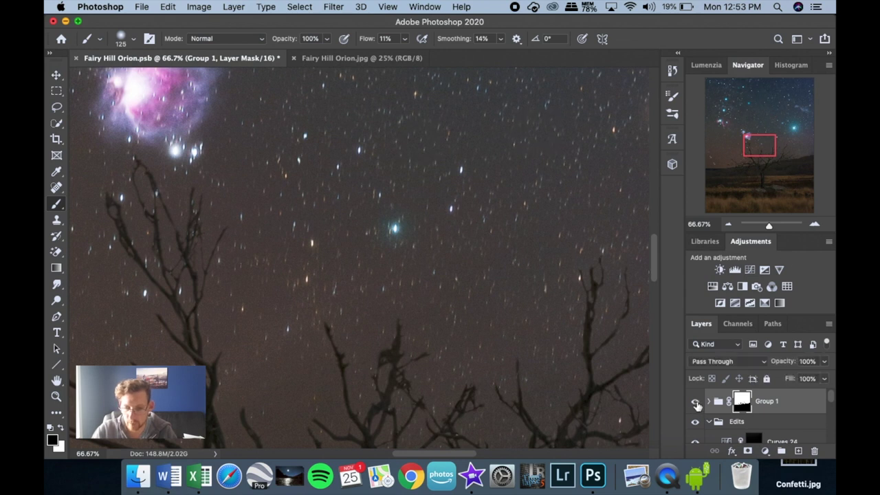
click(761, 128)
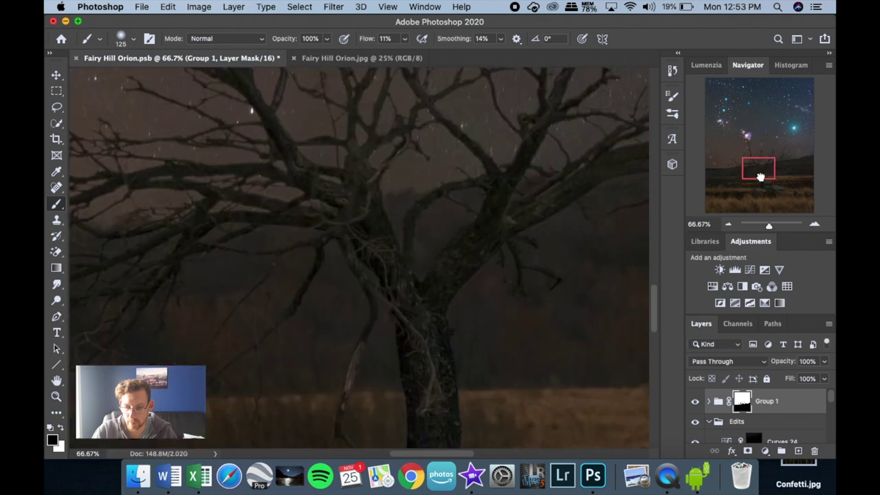